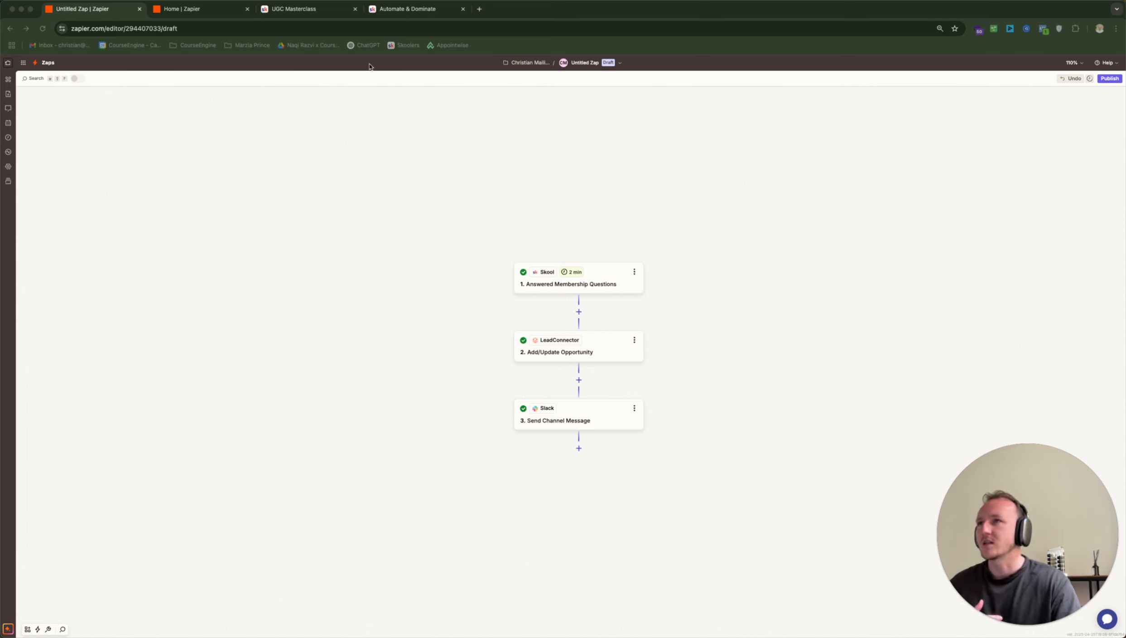
# Switch from the Zapier draft to the Automate & Dominate Skool community
pyautogui.click(431, 13)
# Open the Membership questions plugin in group settings and delete the existing question
pyautogui.click(683, 266)
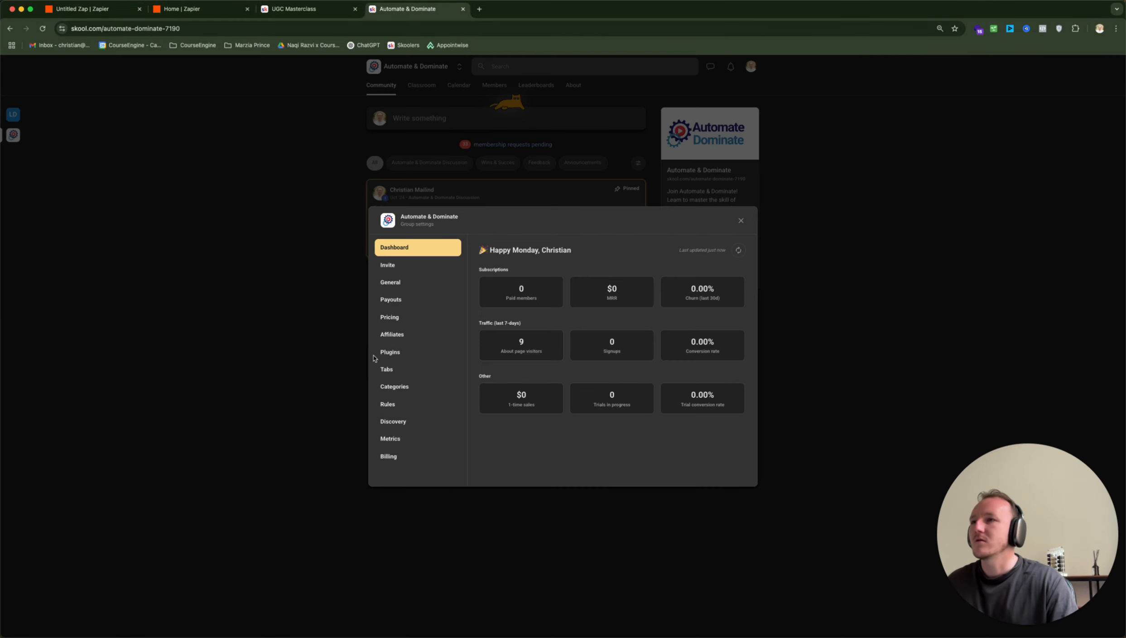
pyautogui.click(410, 353)
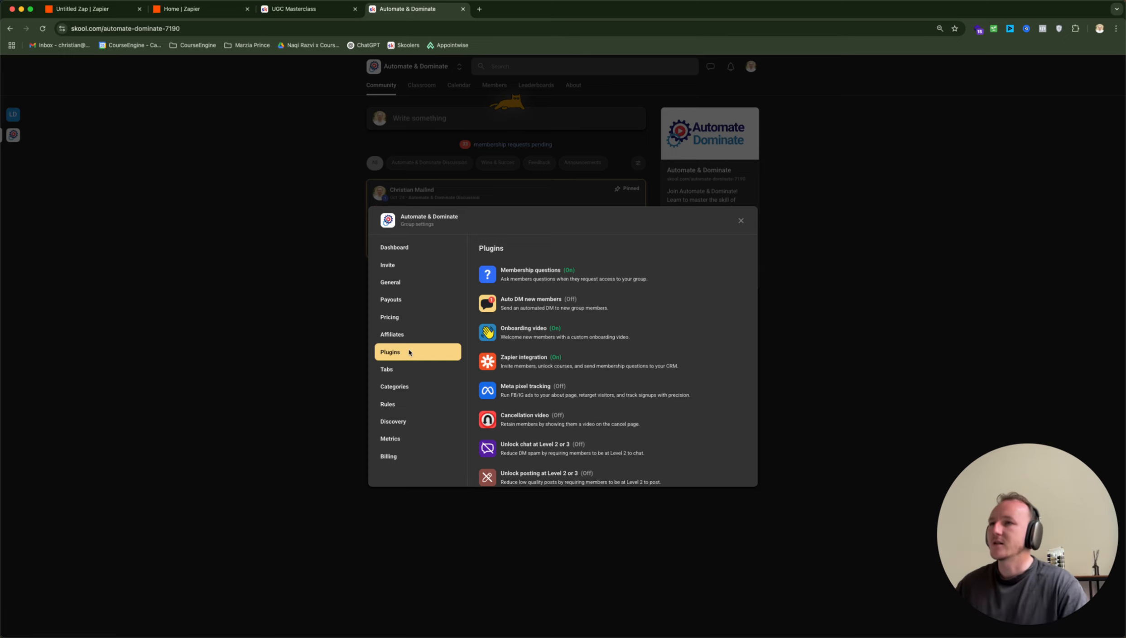
pyautogui.click(559, 271)
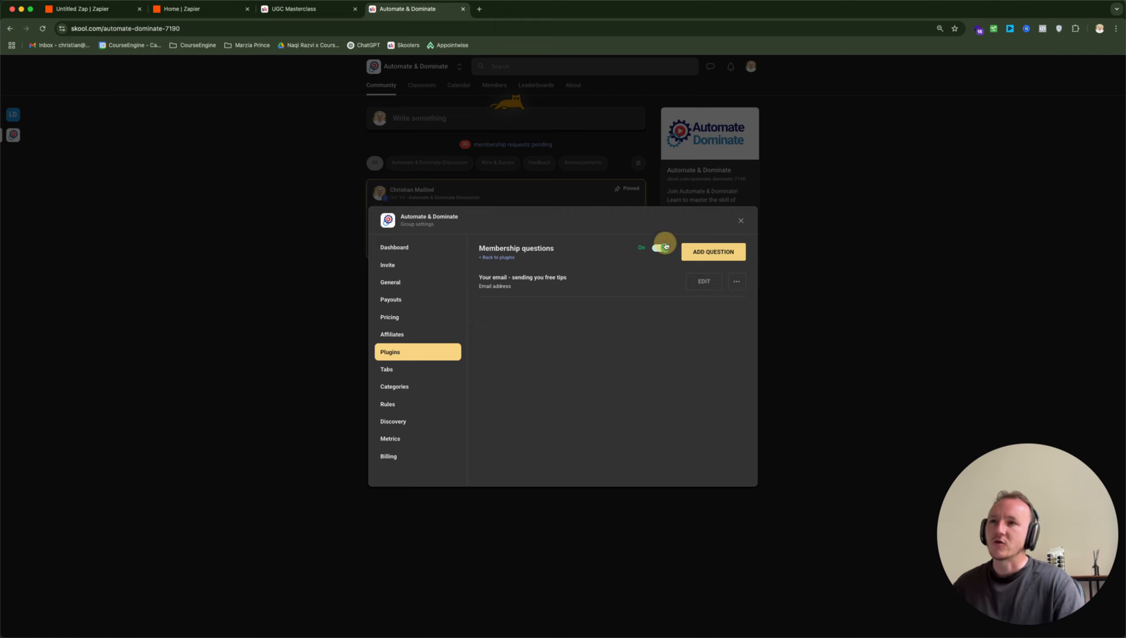
pyautogui.click(658, 247)
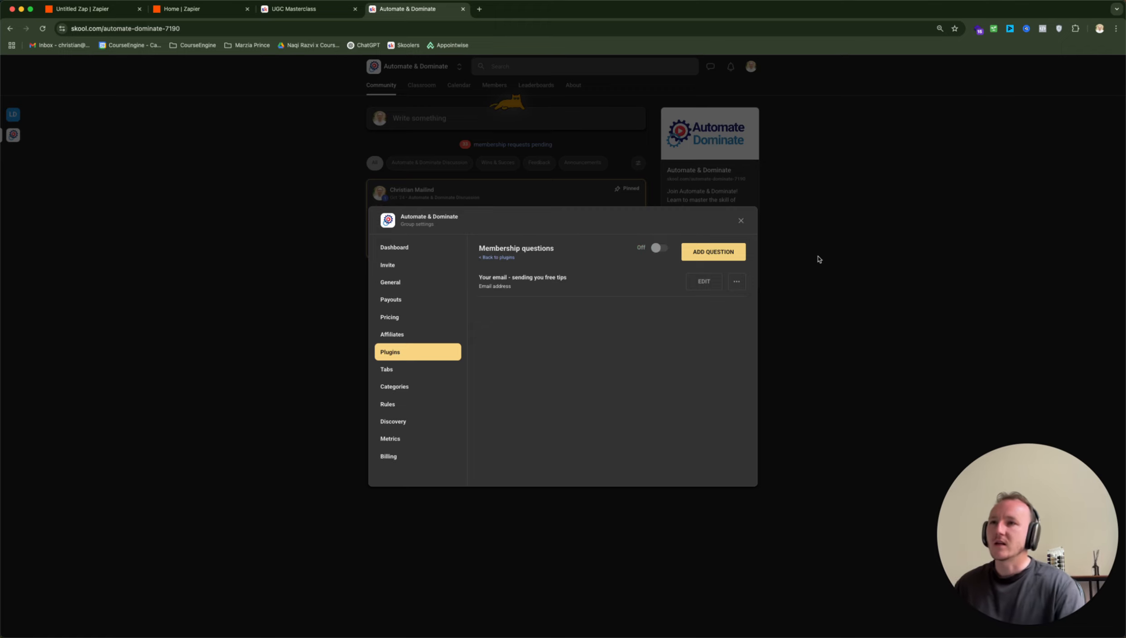
pyautogui.click(737, 281)
pyautogui.click(698, 345)
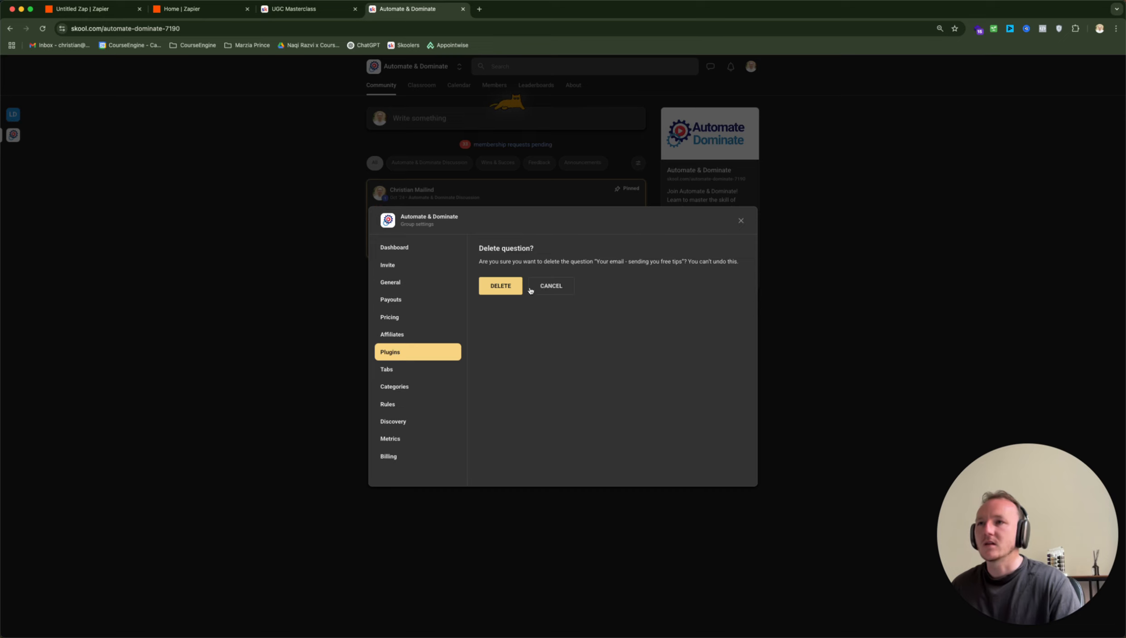
pyautogui.click(506, 285)
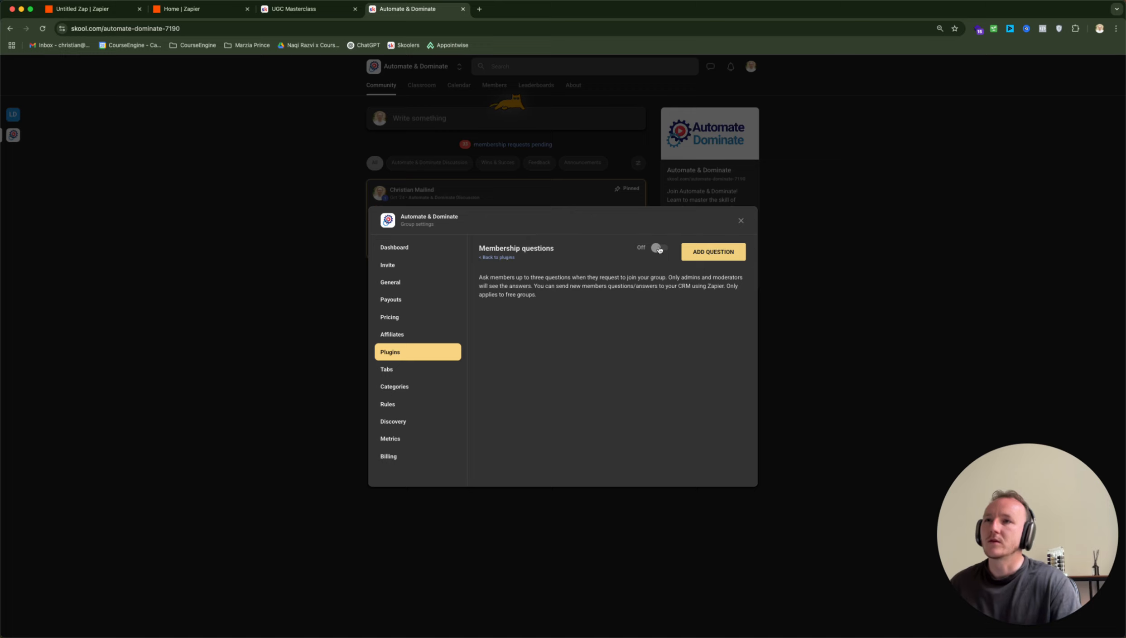
# Turn membership questions back on and add 'Your email - sending you free tips' with an Email address response
pyautogui.click(660, 248)
pyautogui.click(725, 250)
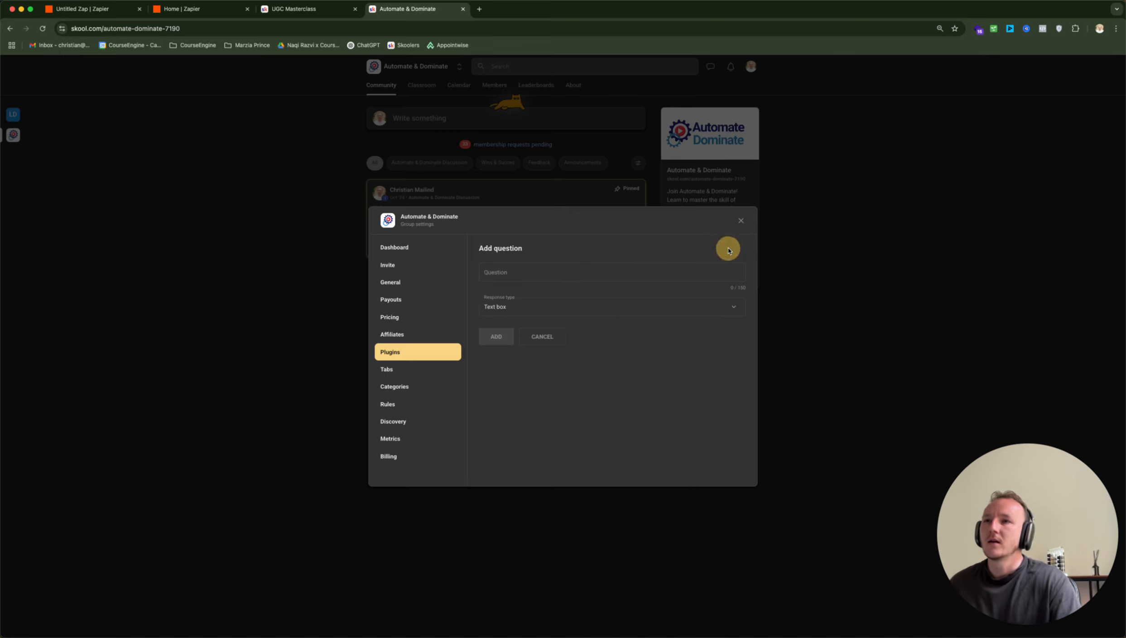
pyautogui.click(610, 275)
pyautogui.write('Your ema')
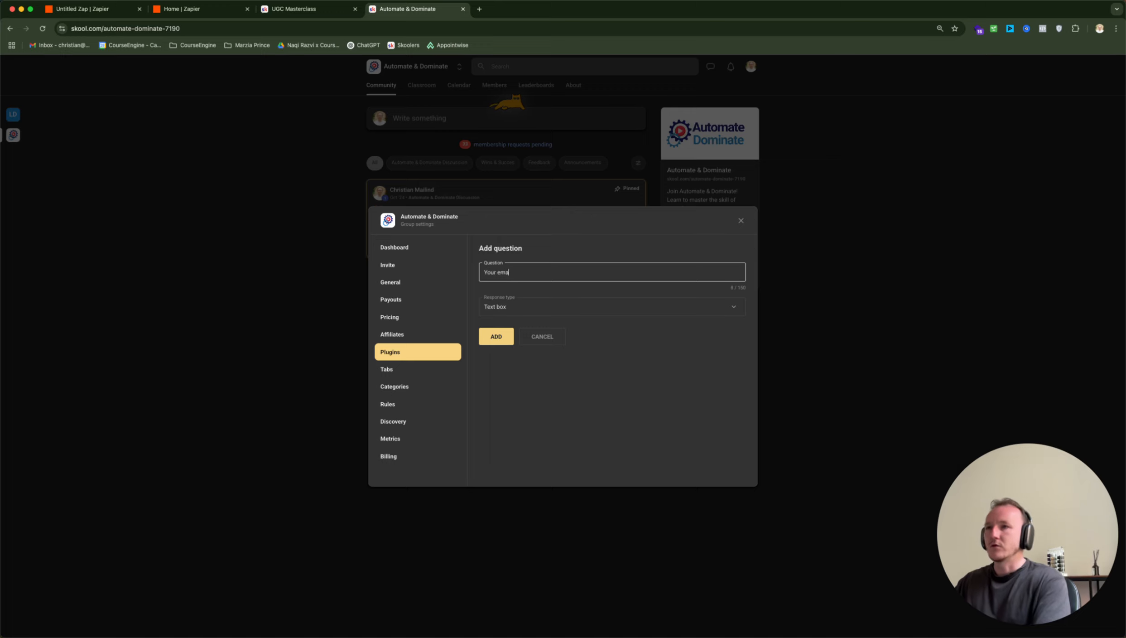
pyautogui.write('il - sending you')
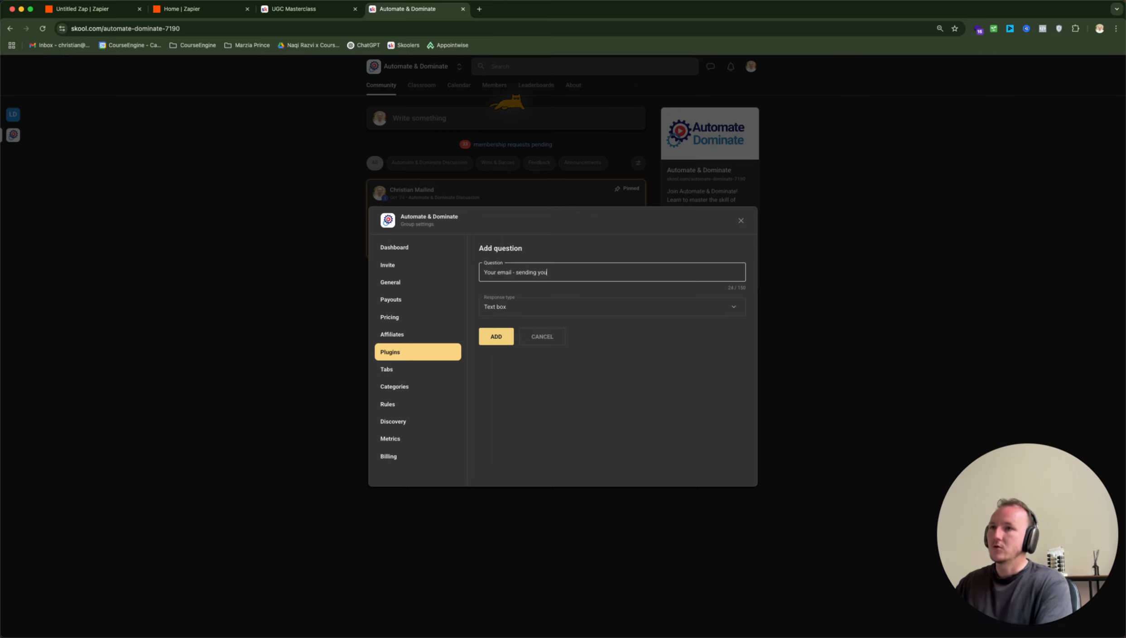
pyautogui.write(' free tis ')
pyautogui.write('ps')
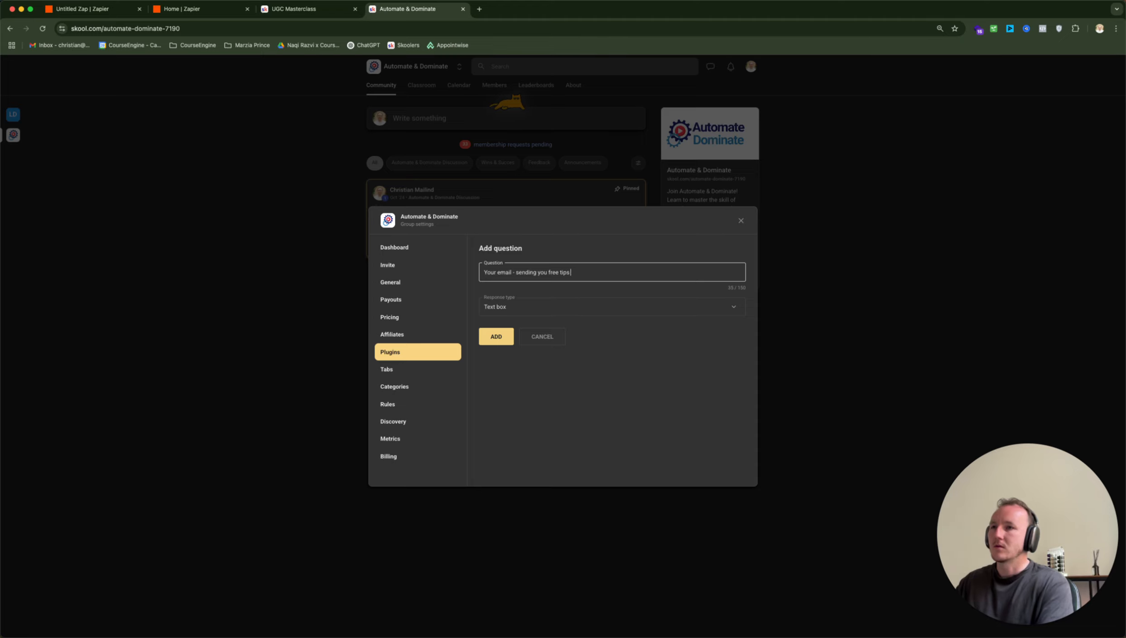
pyautogui.click(612, 311)
pyautogui.click(513, 371)
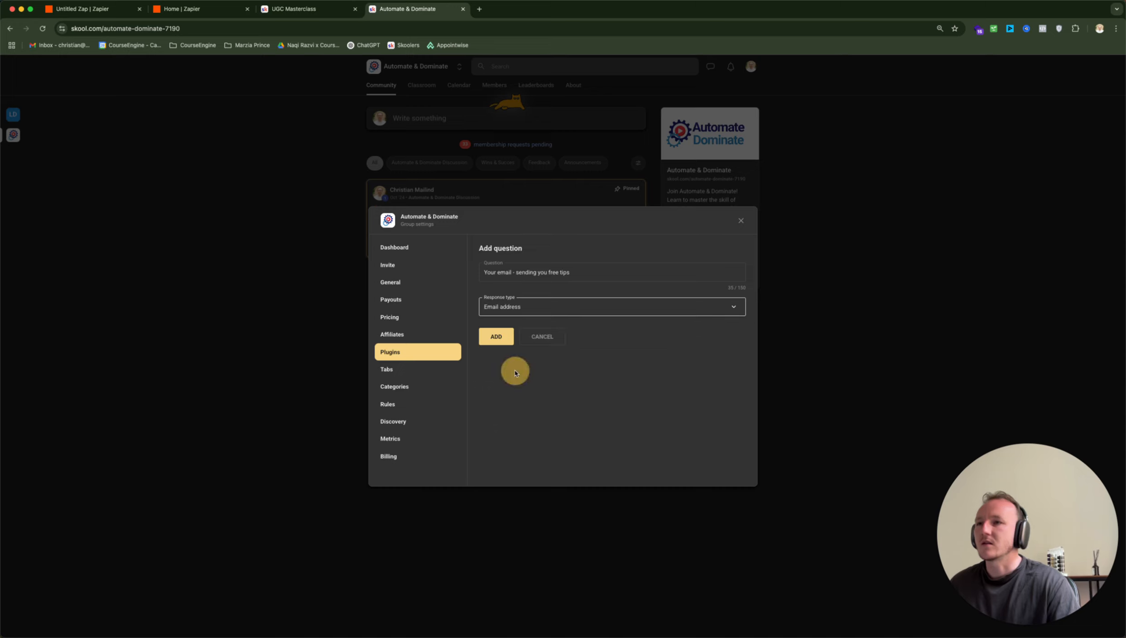
pyautogui.click(500, 344)
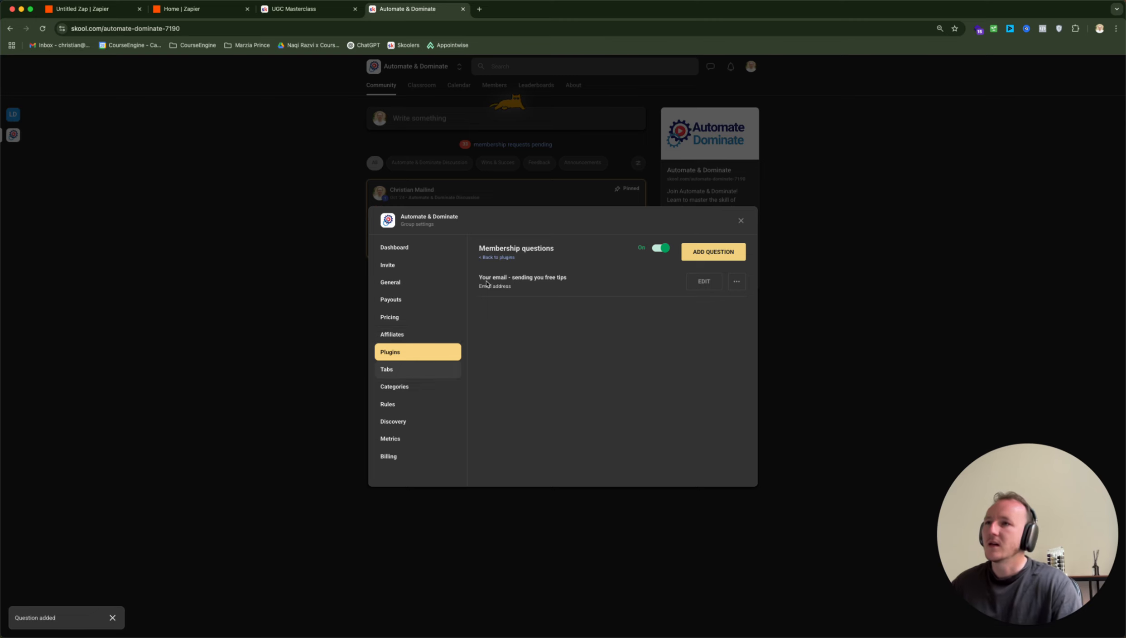
# Toggle the Skool Zapier integration plugin off and back on, then return to Zapier's home page
pyautogui.click(495, 258)
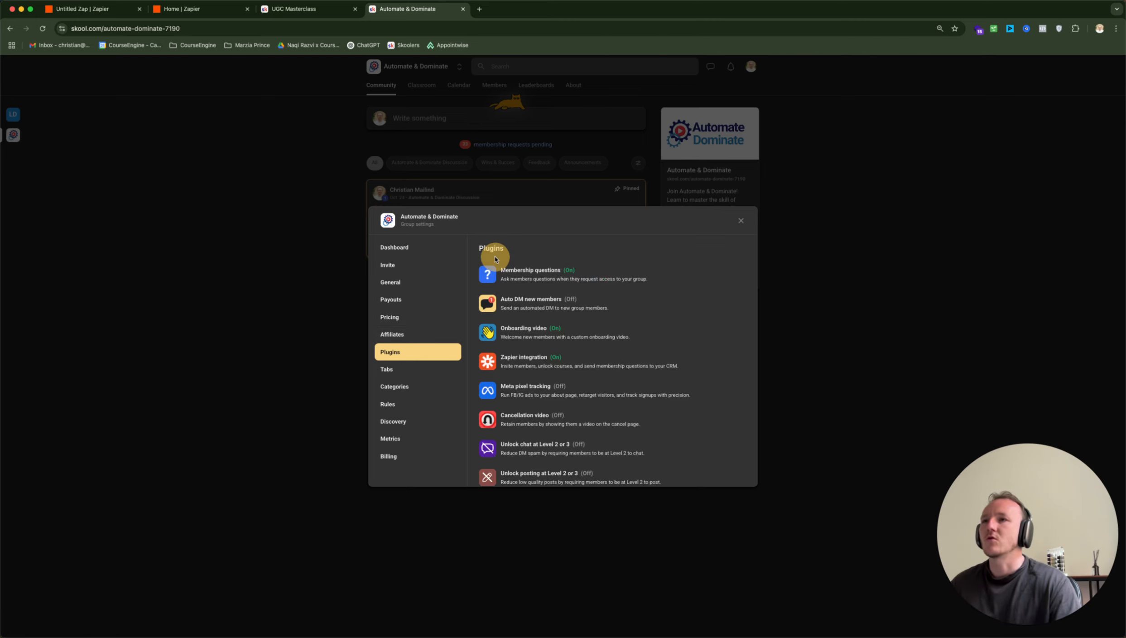
pyautogui.click(536, 365)
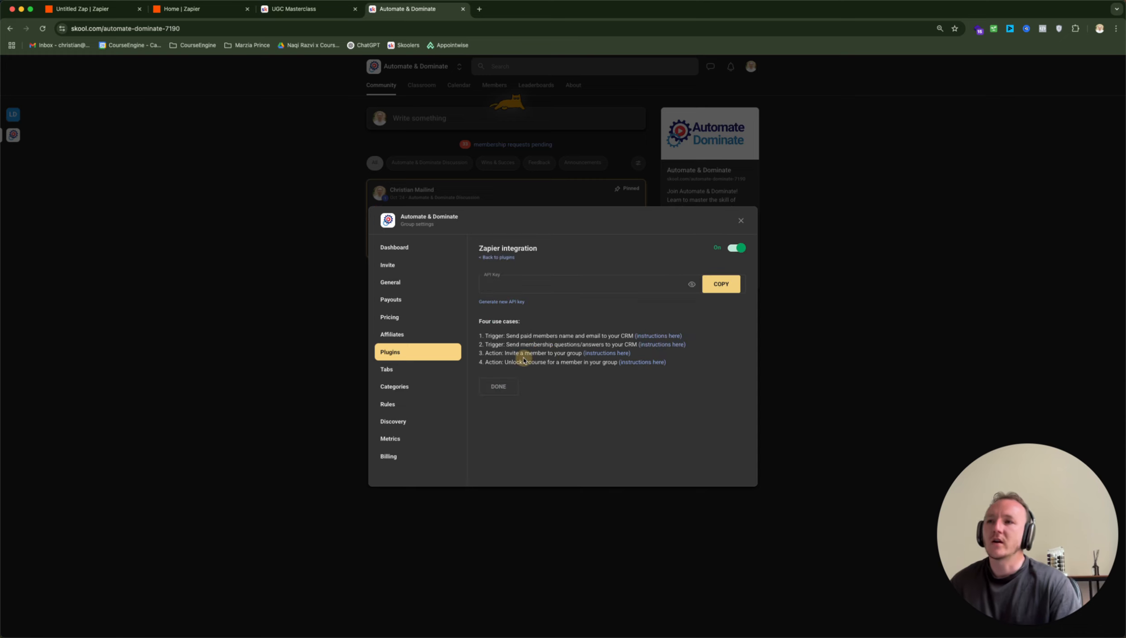
pyautogui.click(746, 249)
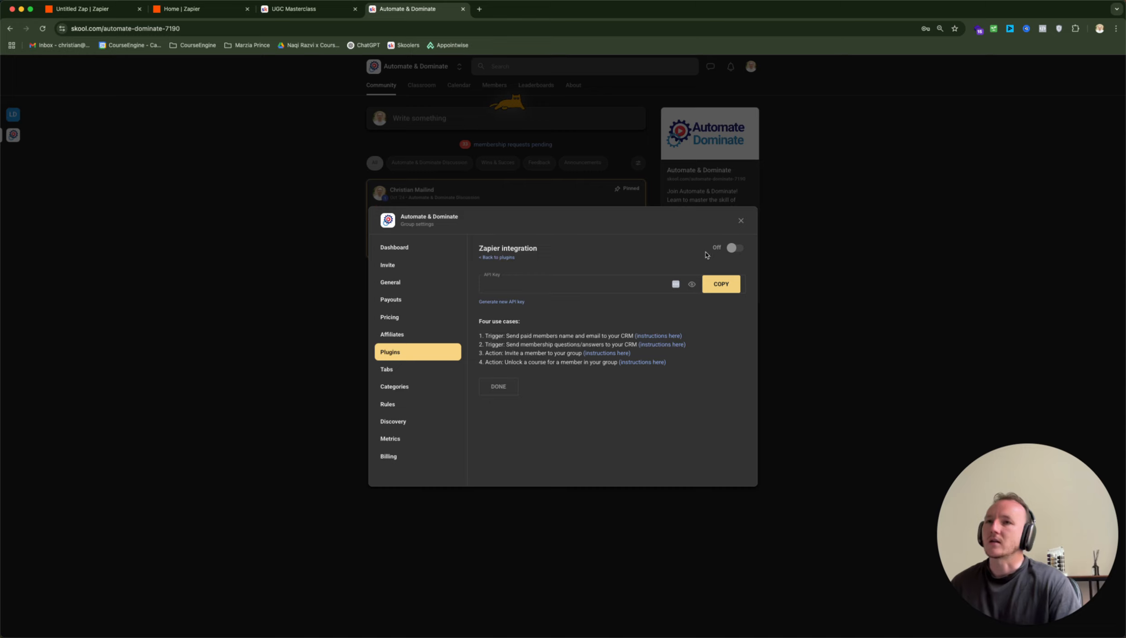
pyautogui.click(740, 248)
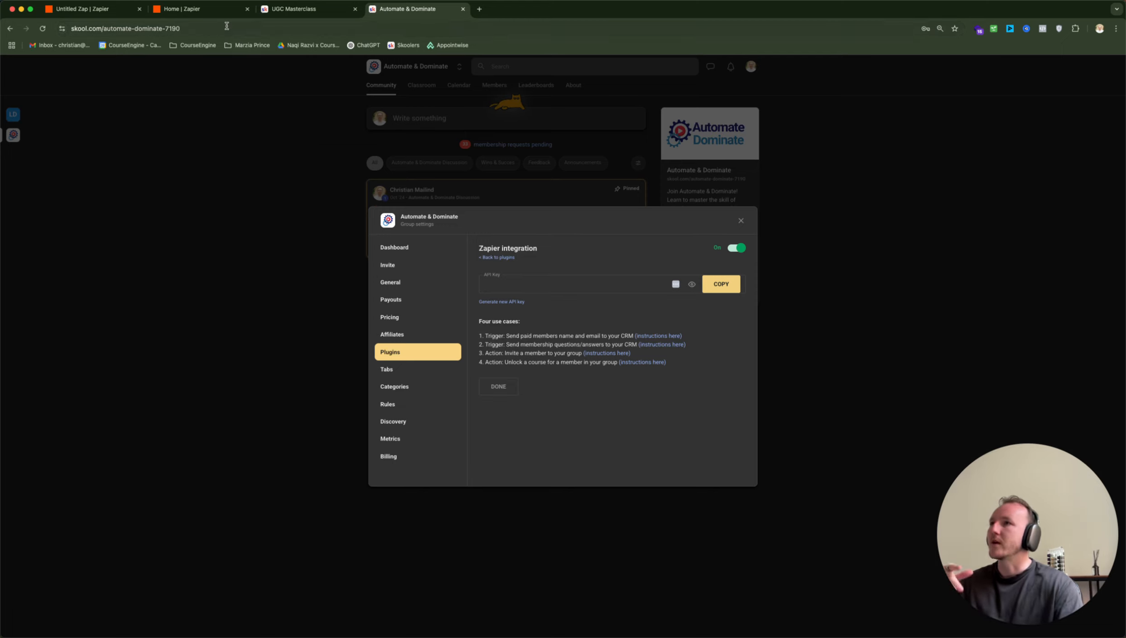
pyautogui.click(210, 14)
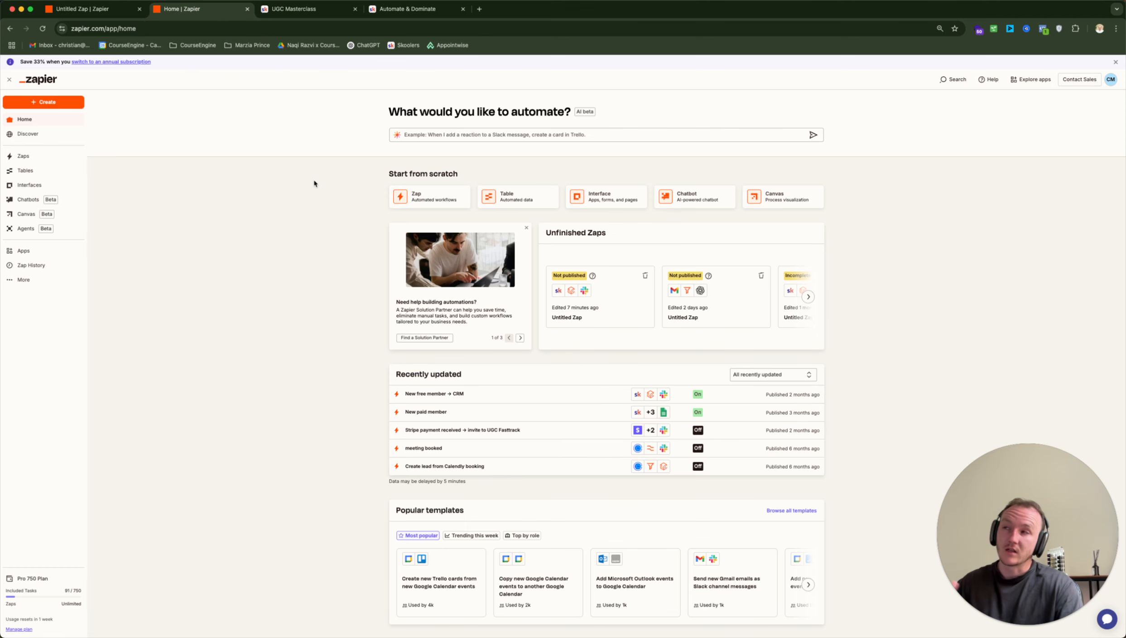
# Start a brand new Zap from the Zaps list and set Skool as its trigger app
pyautogui.click(24, 159)
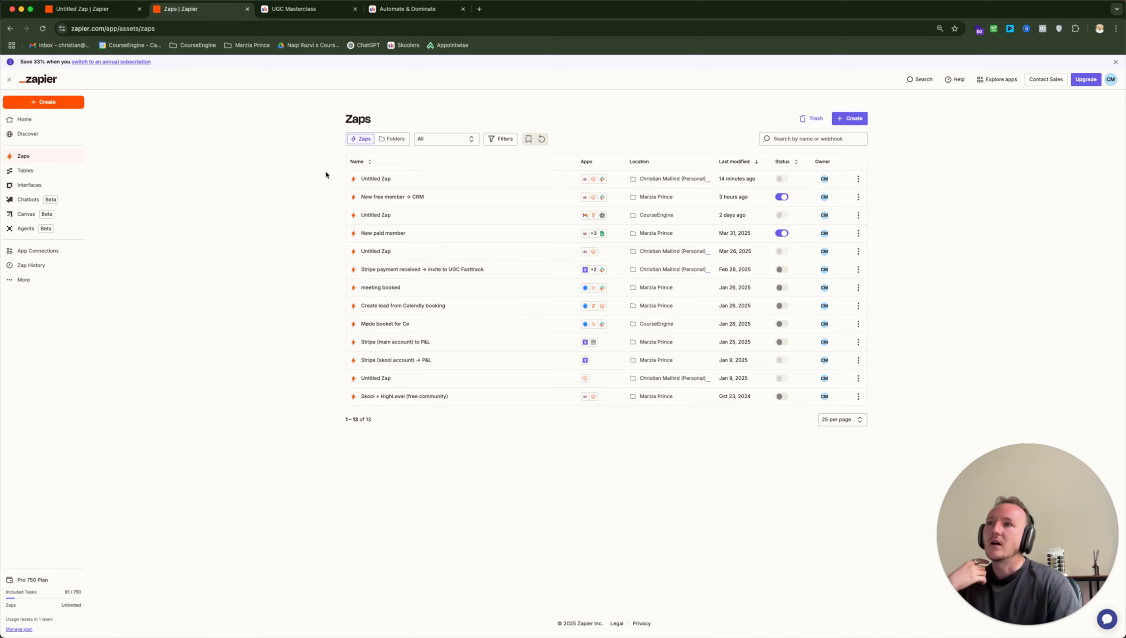
pyautogui.click(373, 178)
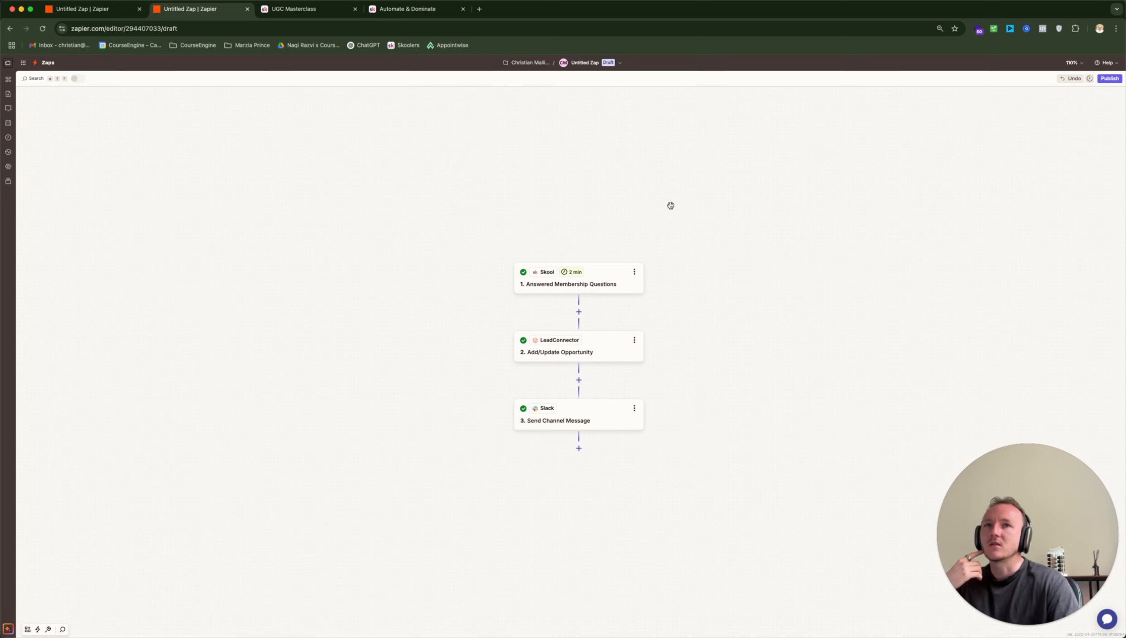
pyautogui.click(48, 62)
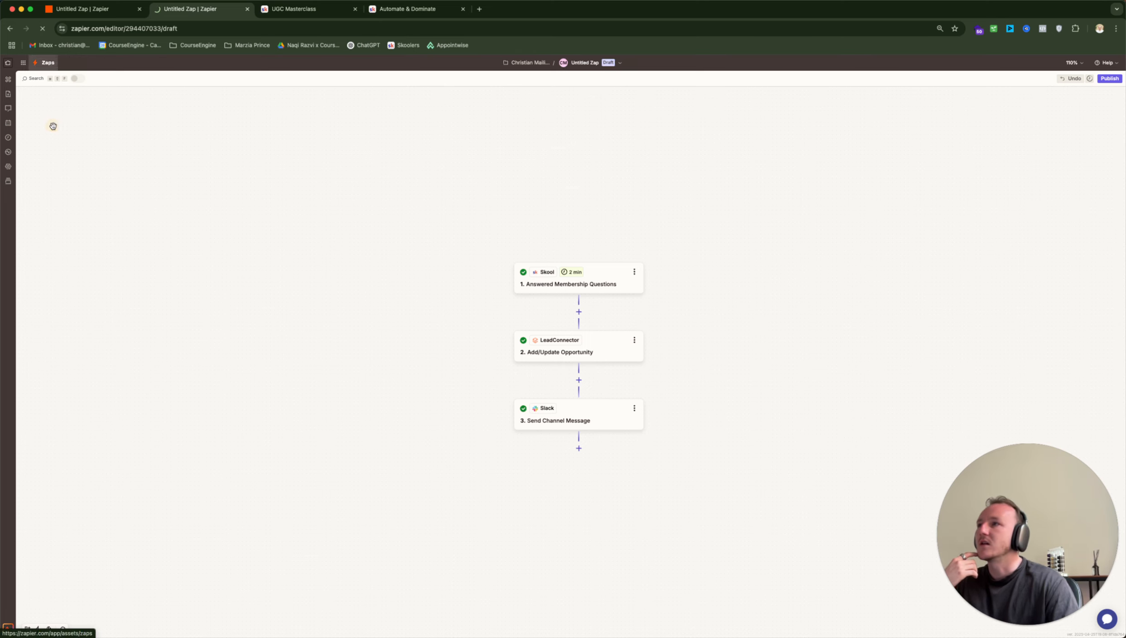
pyautogui.click(852, 117)
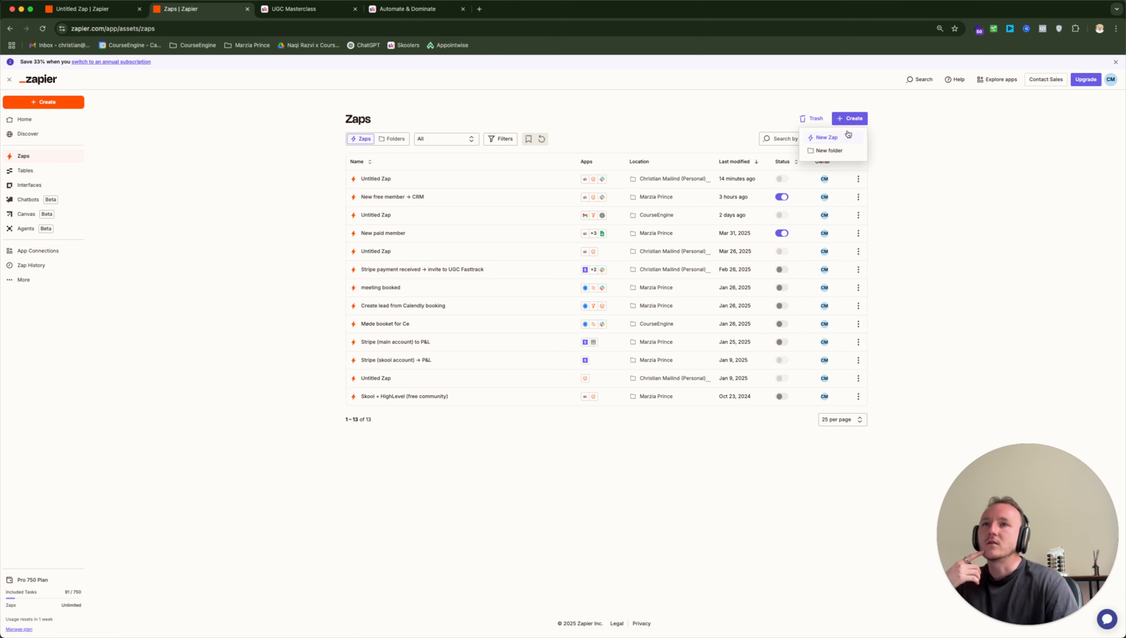
pyautogui.click(847, 136)
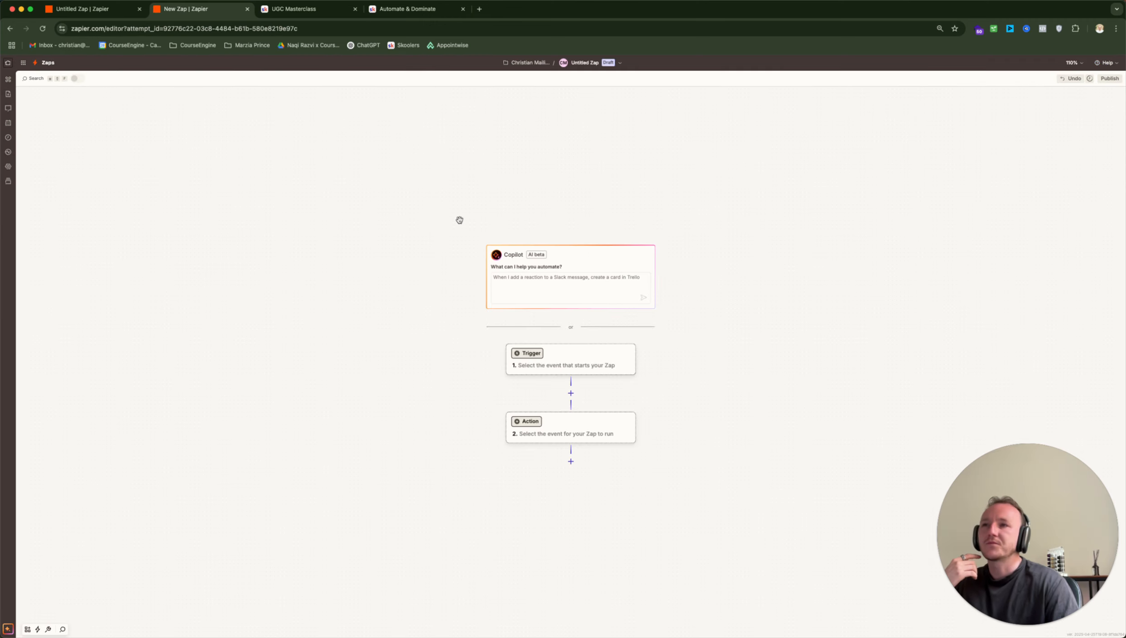
pyautogui.click(575, 356)
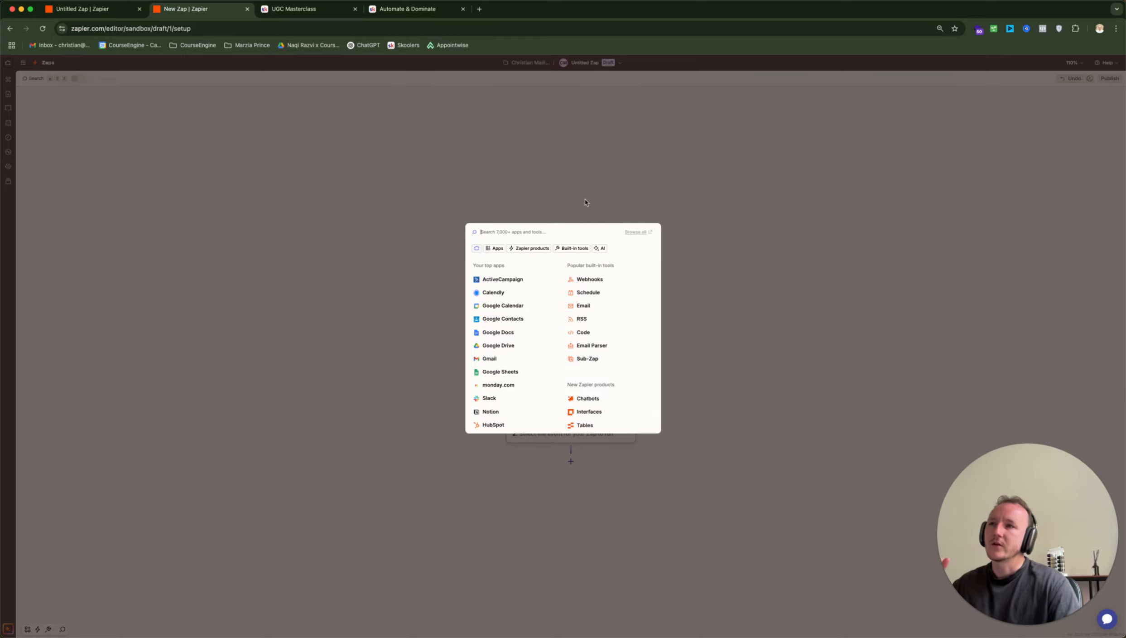
pyautogui.write('skool')
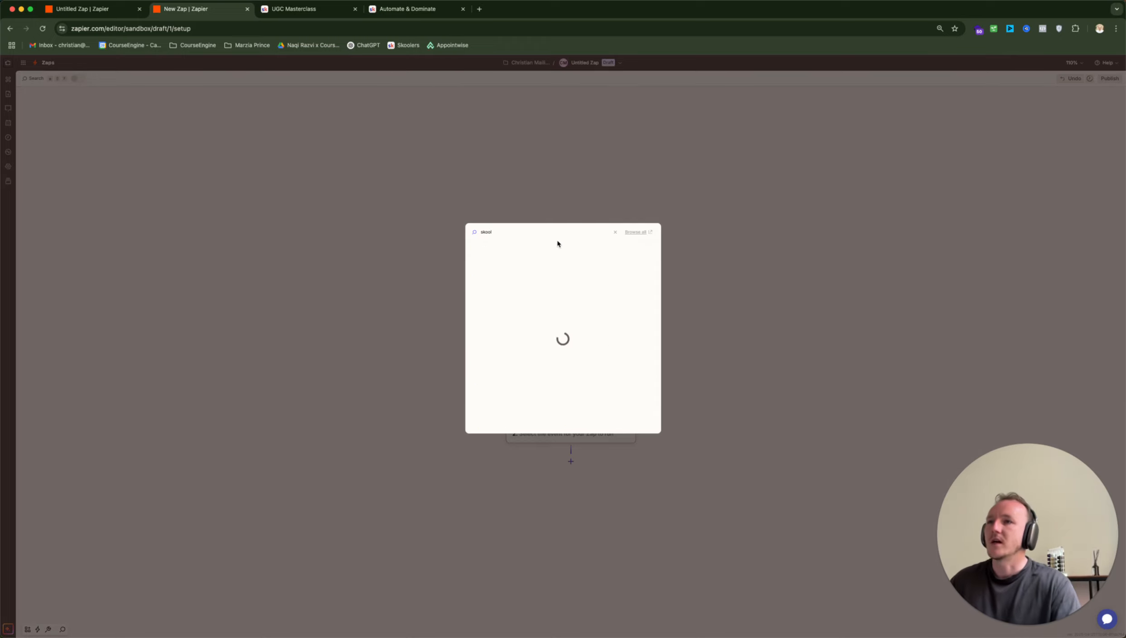
pyautogui.click(502, 252)
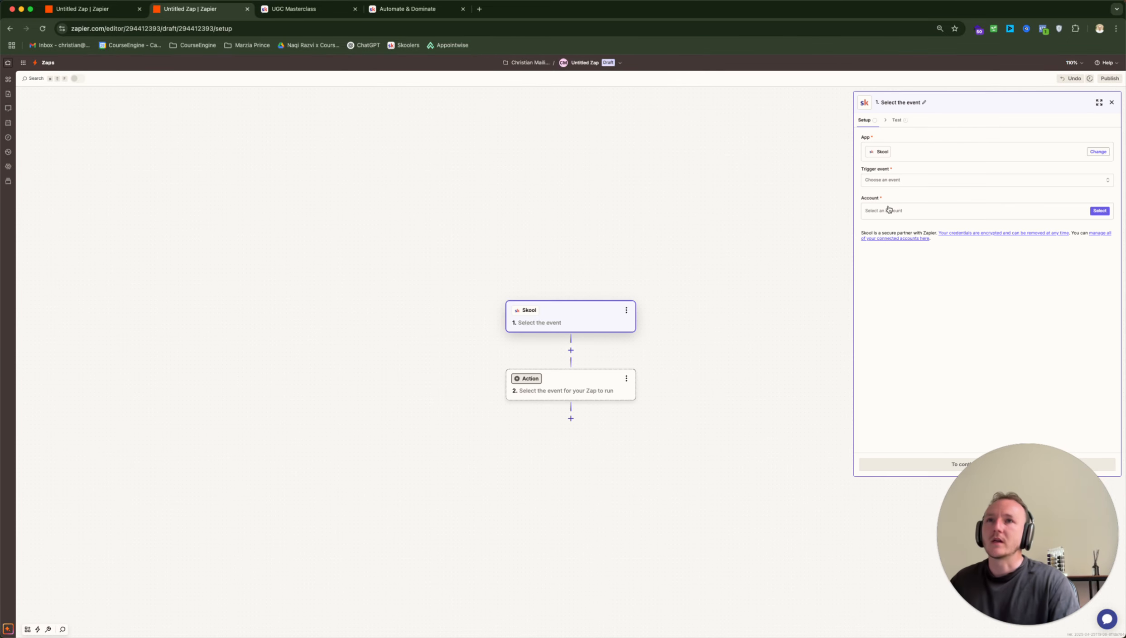
# Set the Skool trigger event to Answered Membership Questions and begin connecting a new Skool account
pyautogui.click(923, 179)
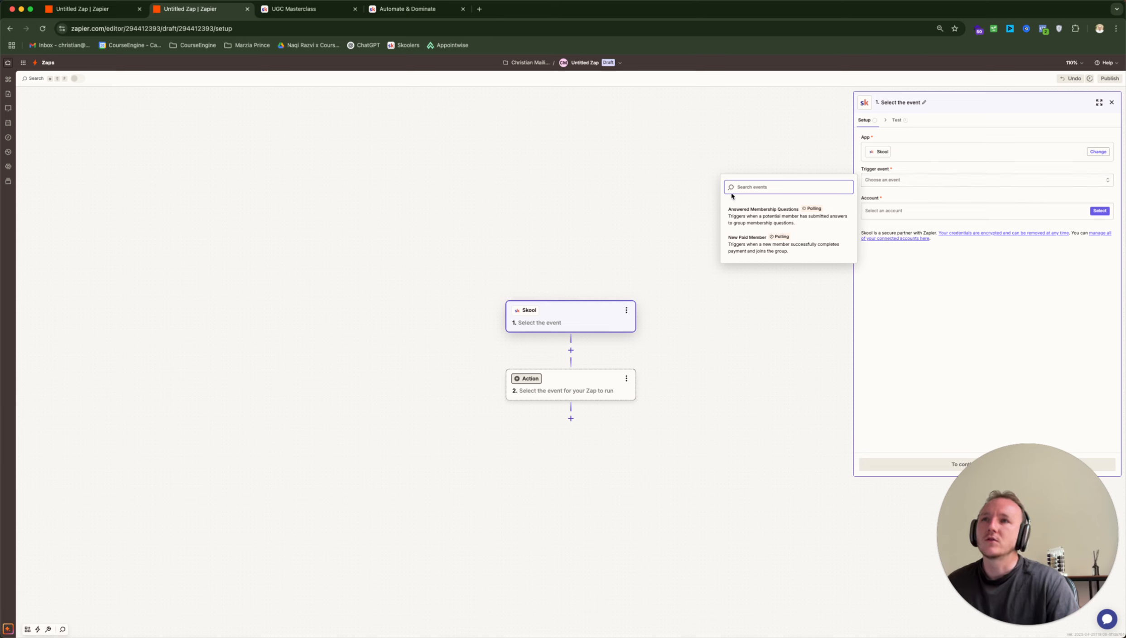
pyautogui.click(756, 222)
pyautogui.click(1101, 210)
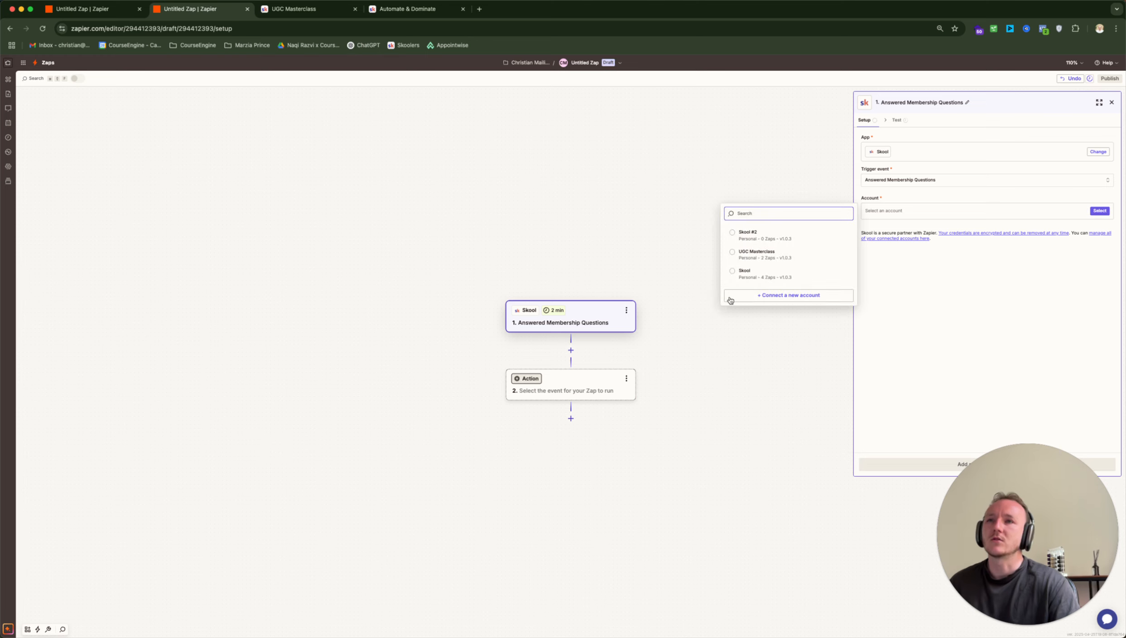
pyautogui.click(780, 296)
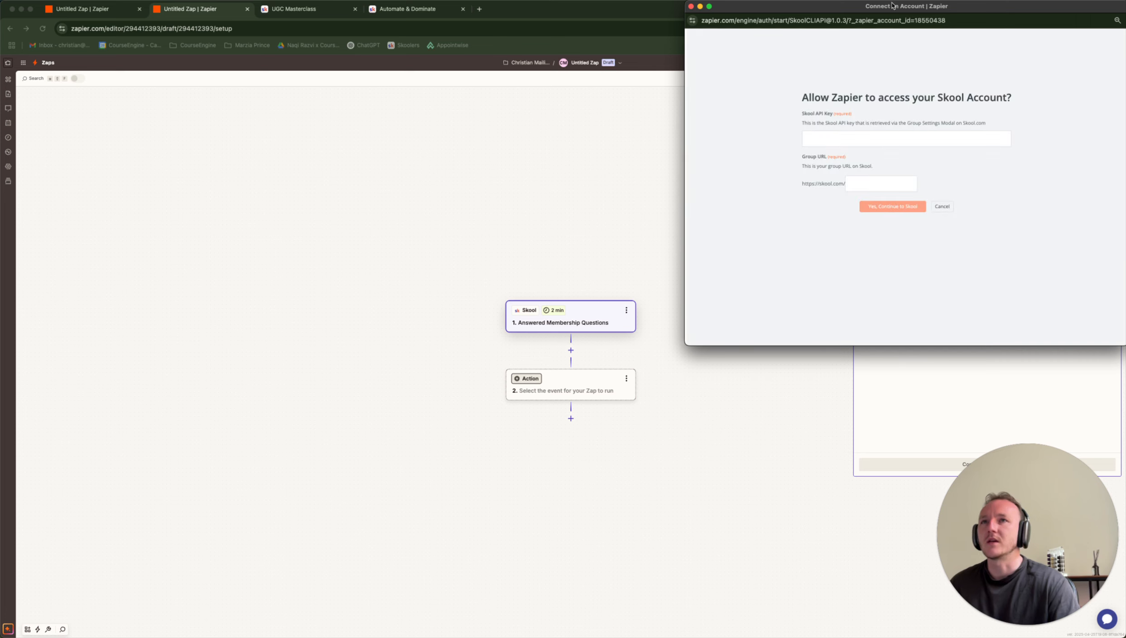
pyautogui.moveTo(893, 6); pyautogui.dragTo(395, 146)
pyautogui.click(358, 278)
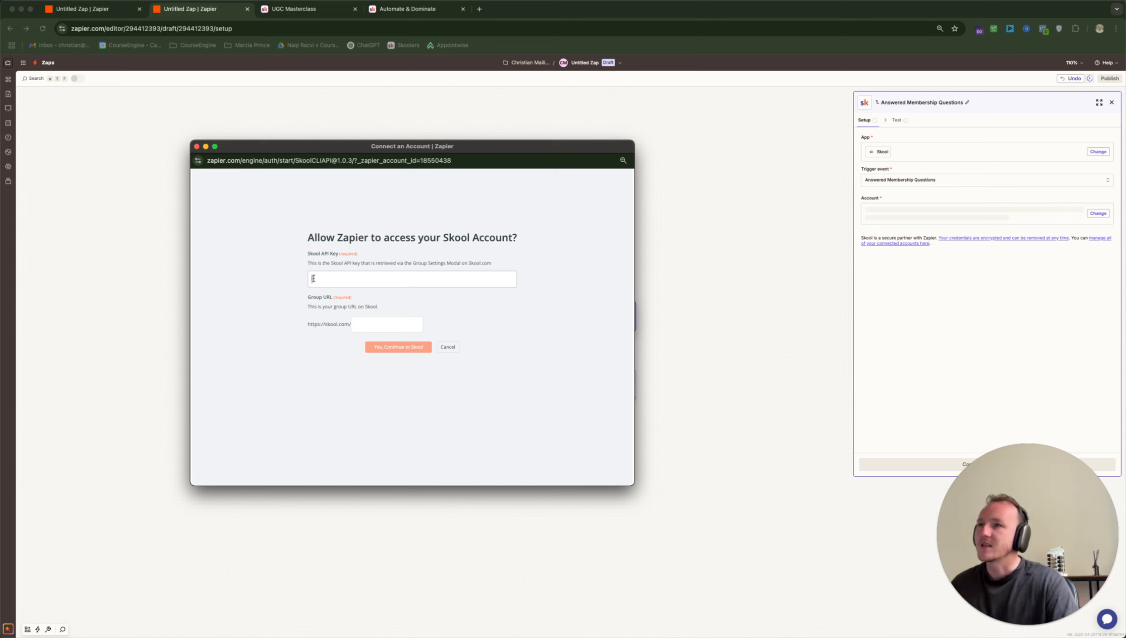
# Copy the Skool group URL, paste it into the connection window, submit, and list Skool accounts
pyautogui.click(407, 8)
pyautogui.moveTo(142, 28); pyautogui.dragTo(218, 28)
pyautogui.press('super+c')
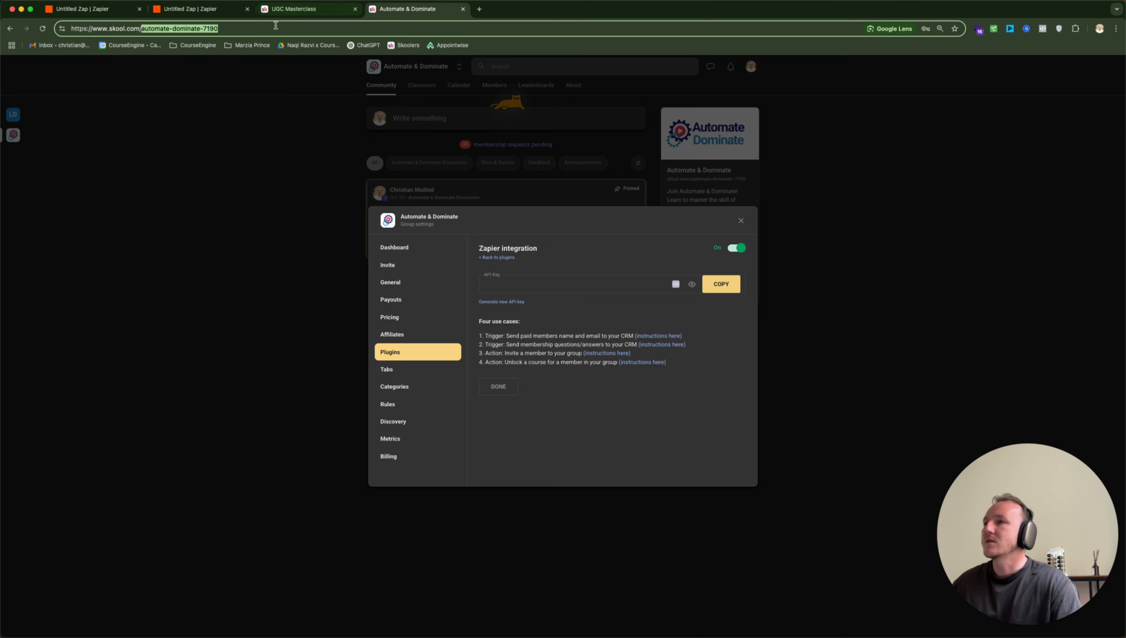
pyautogui.click(217, 14)
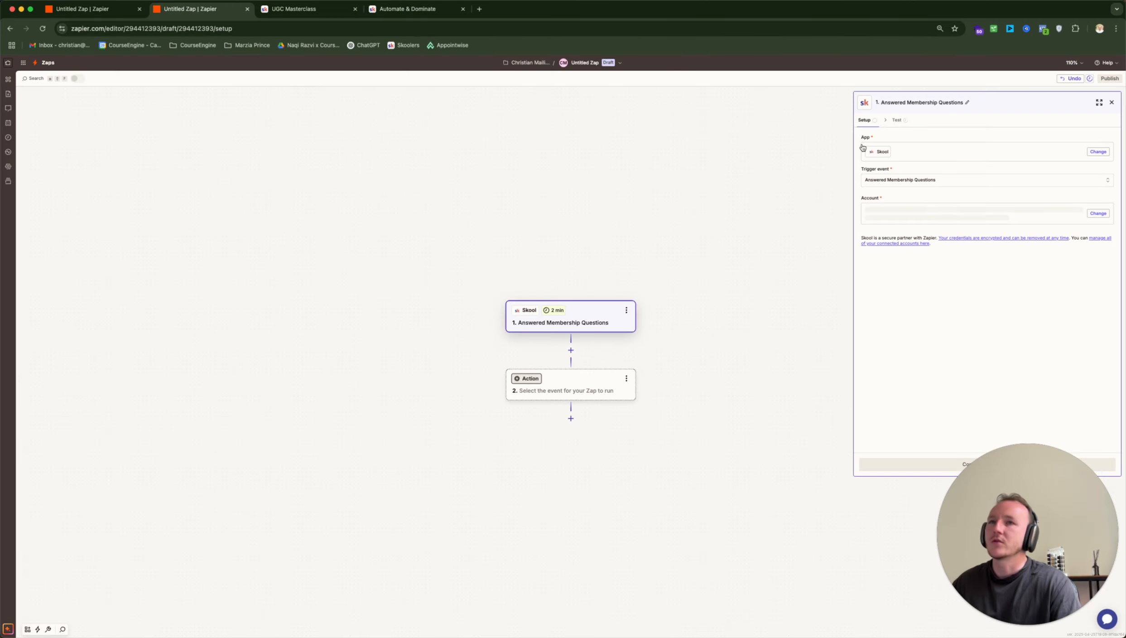
pyautogui.hotkey('ctrl', 'Up')
pyautogui.click(492, 196)
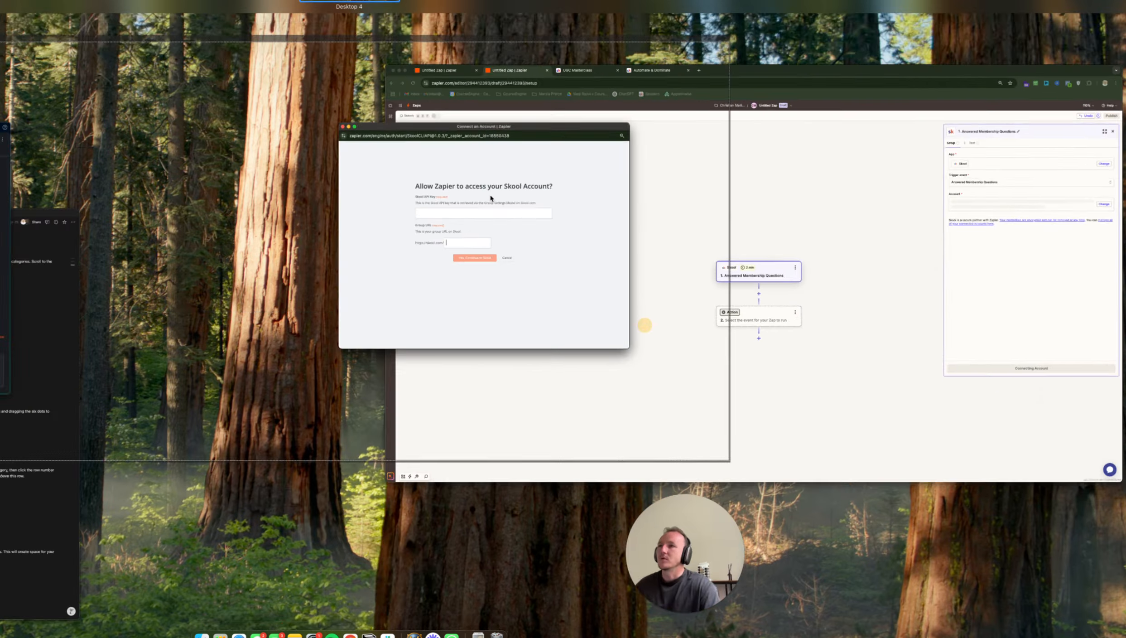
pyautogui.click(387, 331)
pyautogui.press('super+v')
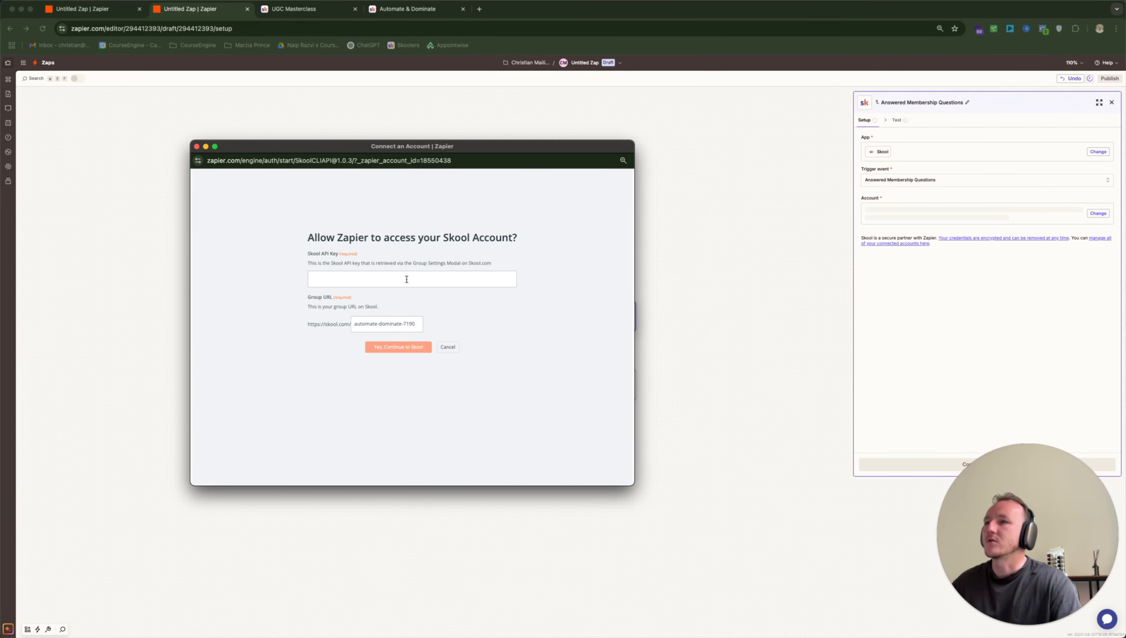
pyautogui.click(197, 146)
pyautogui.click(1099, 212)
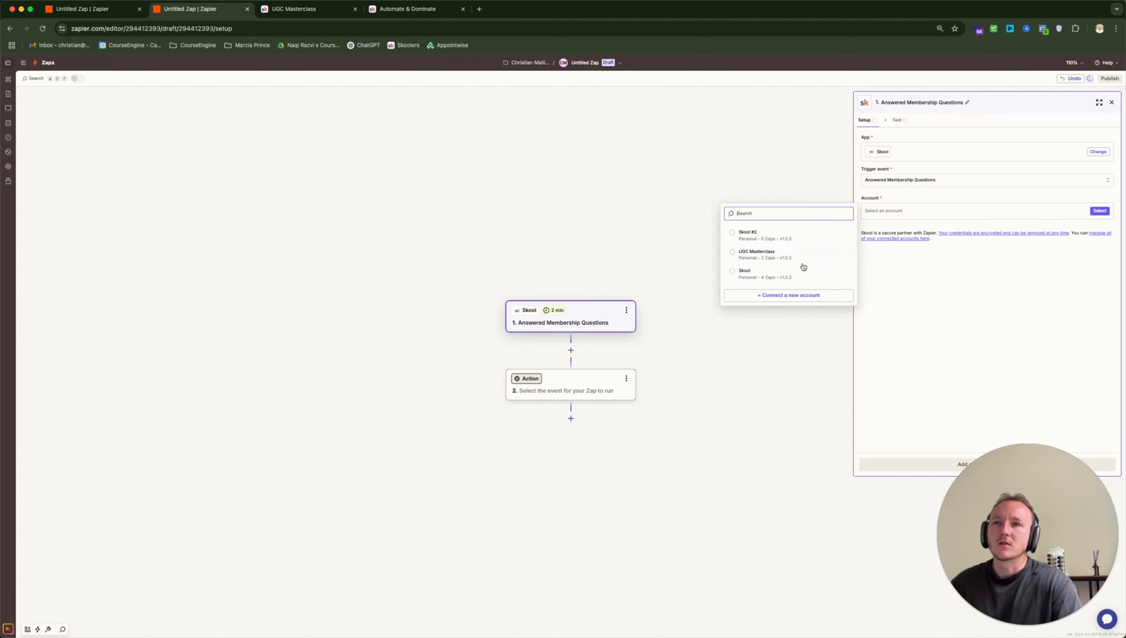
# Use the Skool #2 account, skip the trigger test with example answers, and continue to step 2
pyautogui.click(804, 232)
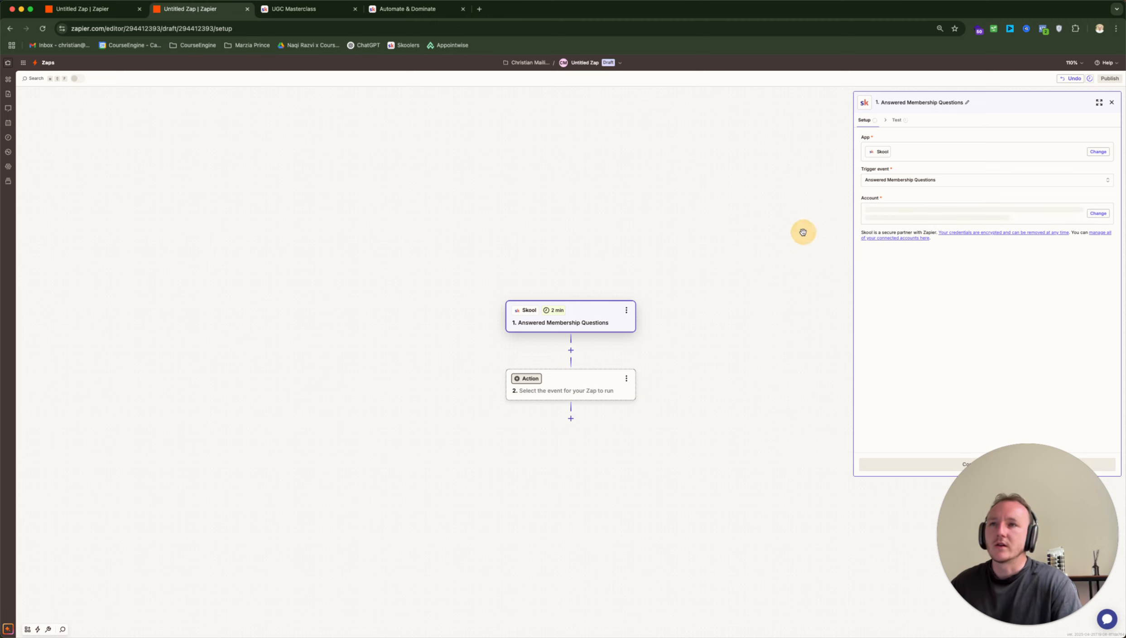
pyautogui.click(930, 468)
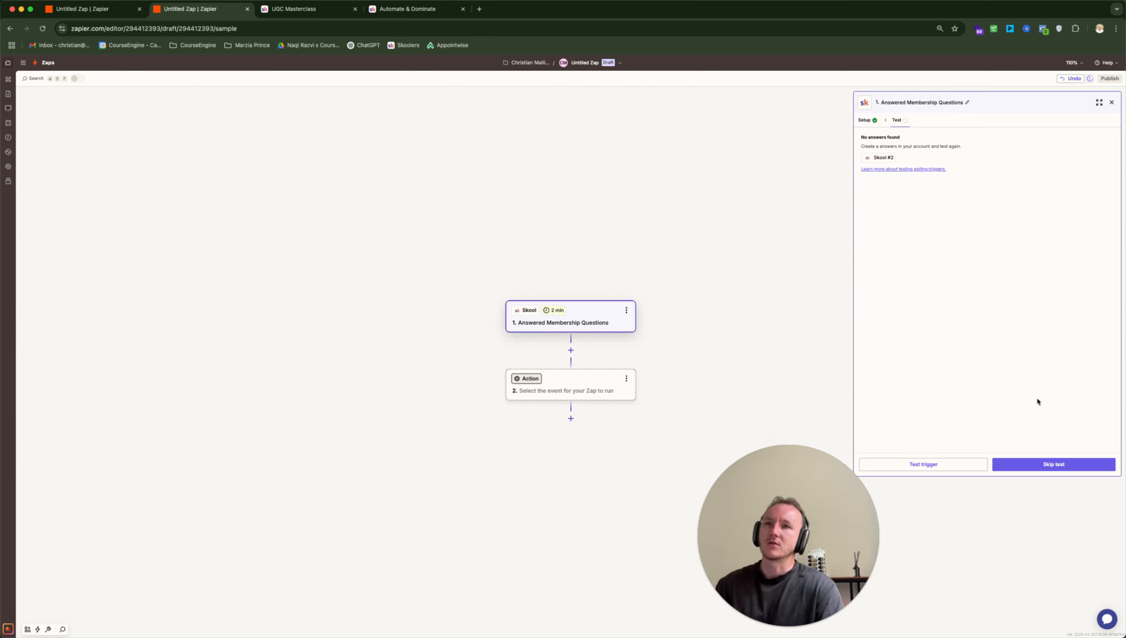
pyautogui.click(1049, 463)
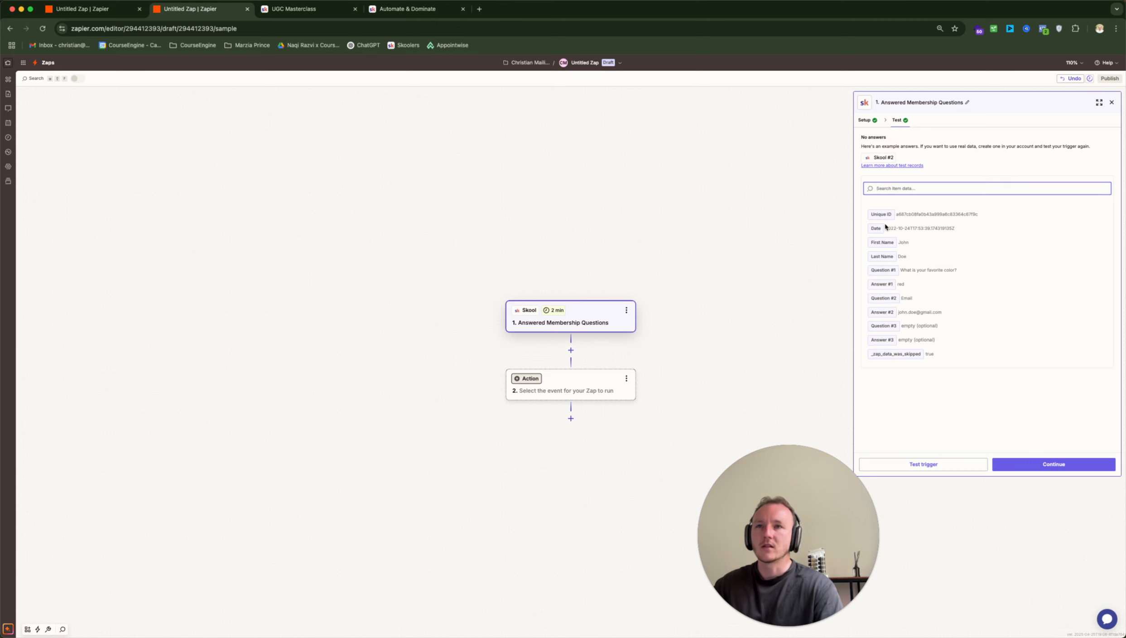
pyautogui.click(1037, 467)
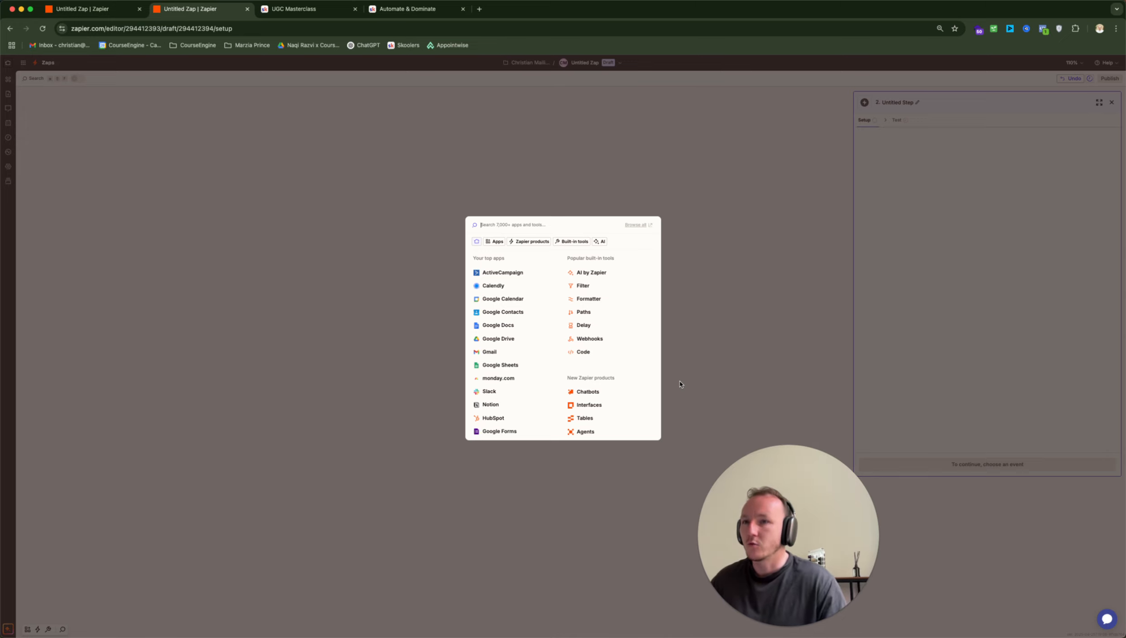
# Make step 2 LeadConnector's Add/Update Opportunity action using the first connected LeadConnector account
pyautogui.write('lead')
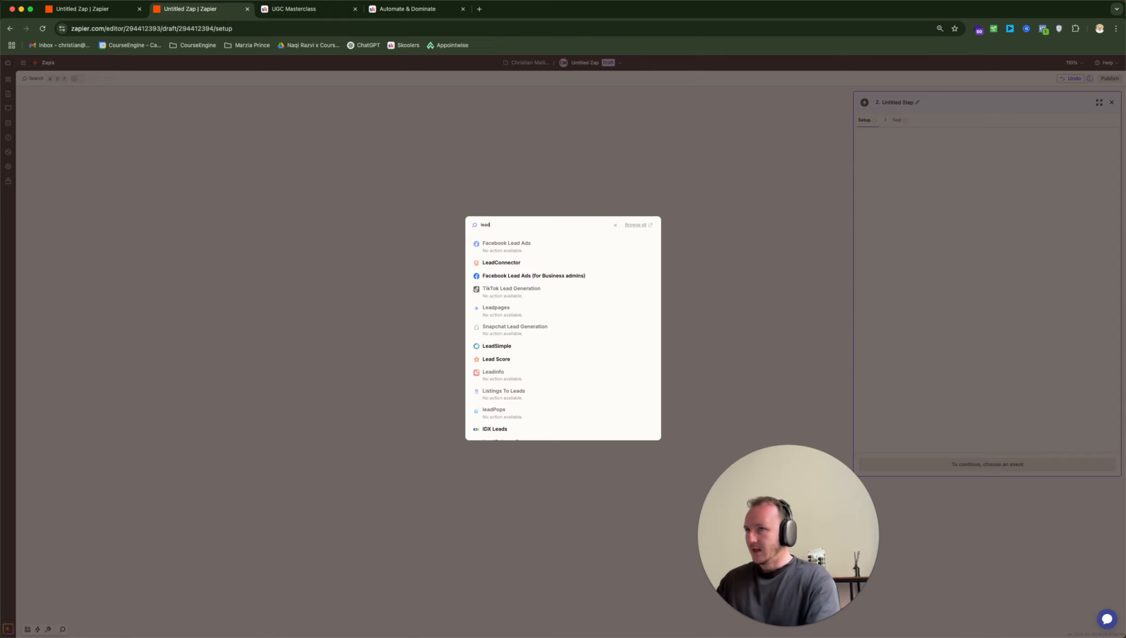
pyautogui.click(507, 262)
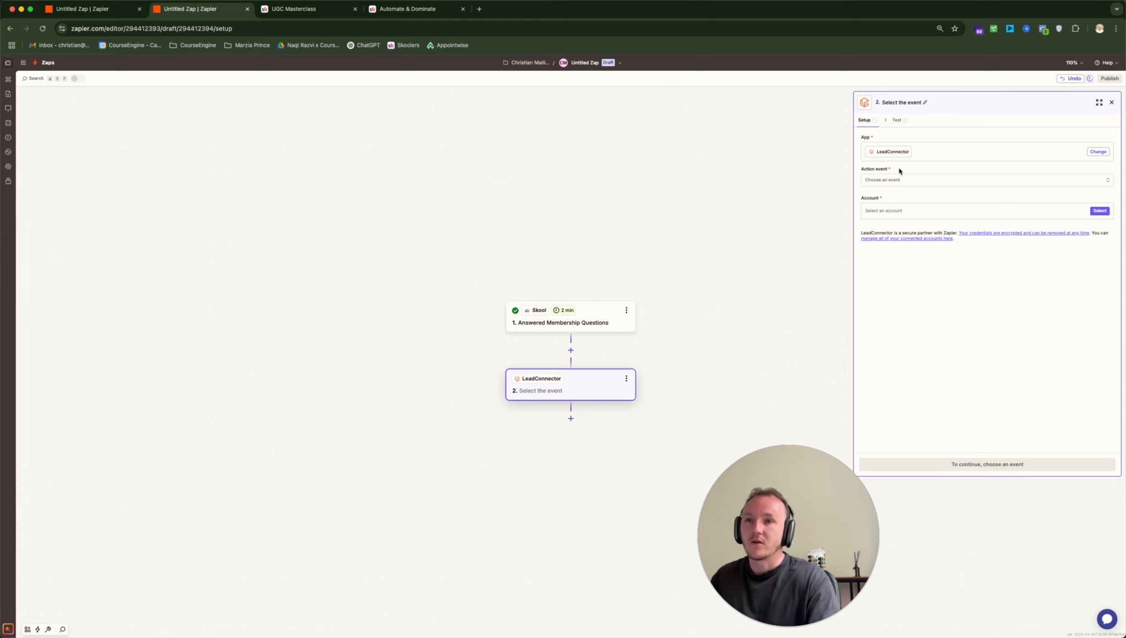
pyautogui.click(925, 181)
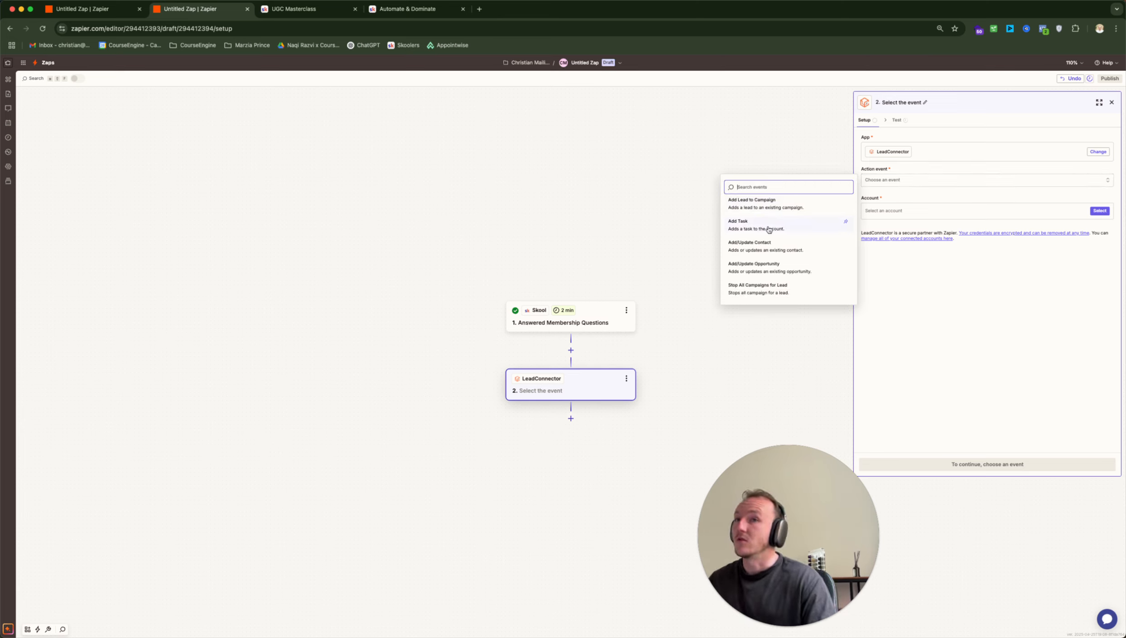
pyautogui.click(785, 266)
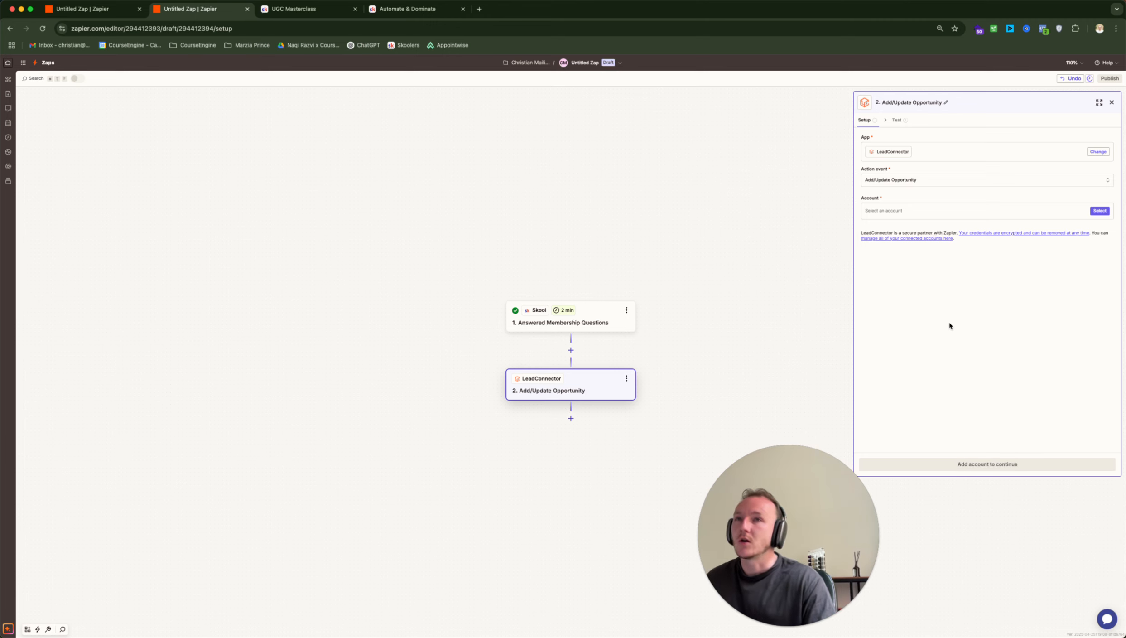
pyautogui.click(1104, 213)
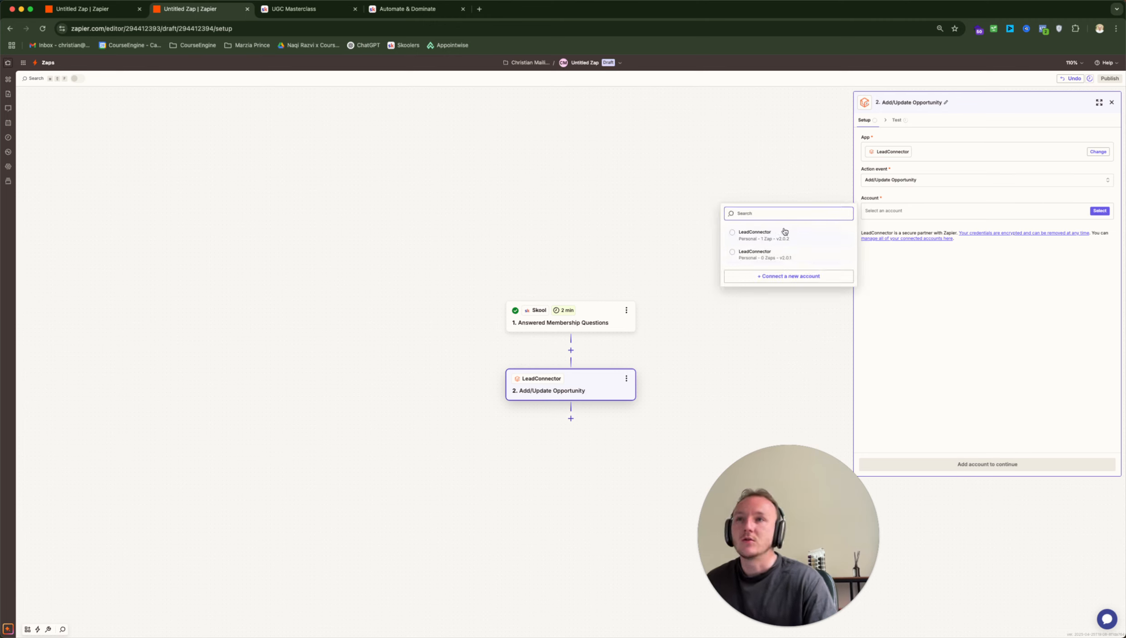
pyautogui.click(791, 255)
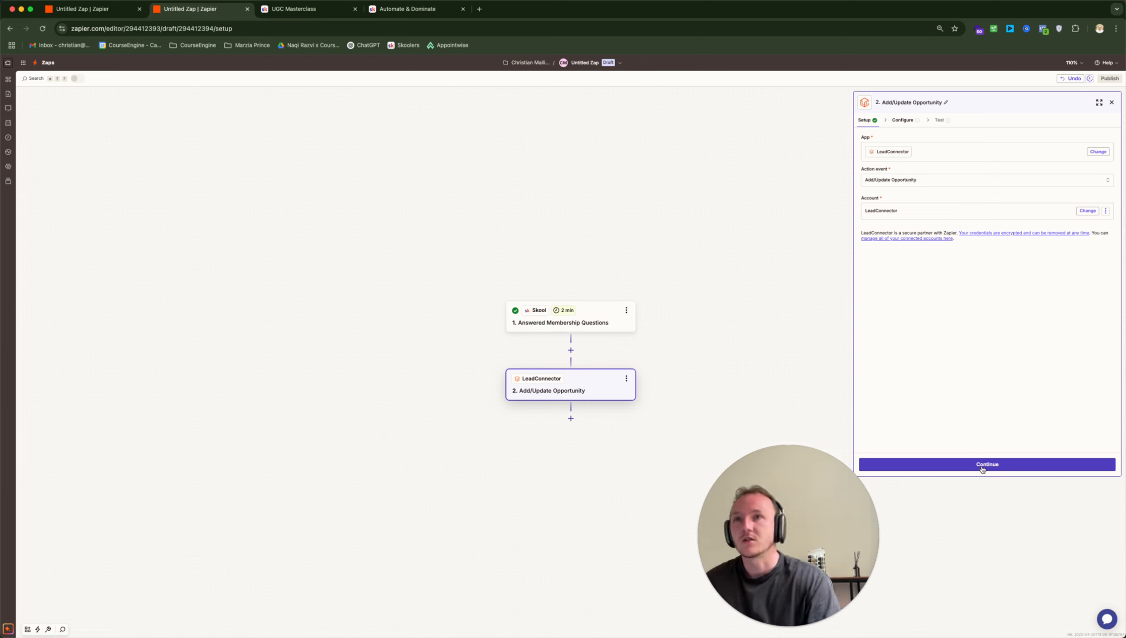
pyautogui.click(969, 465)
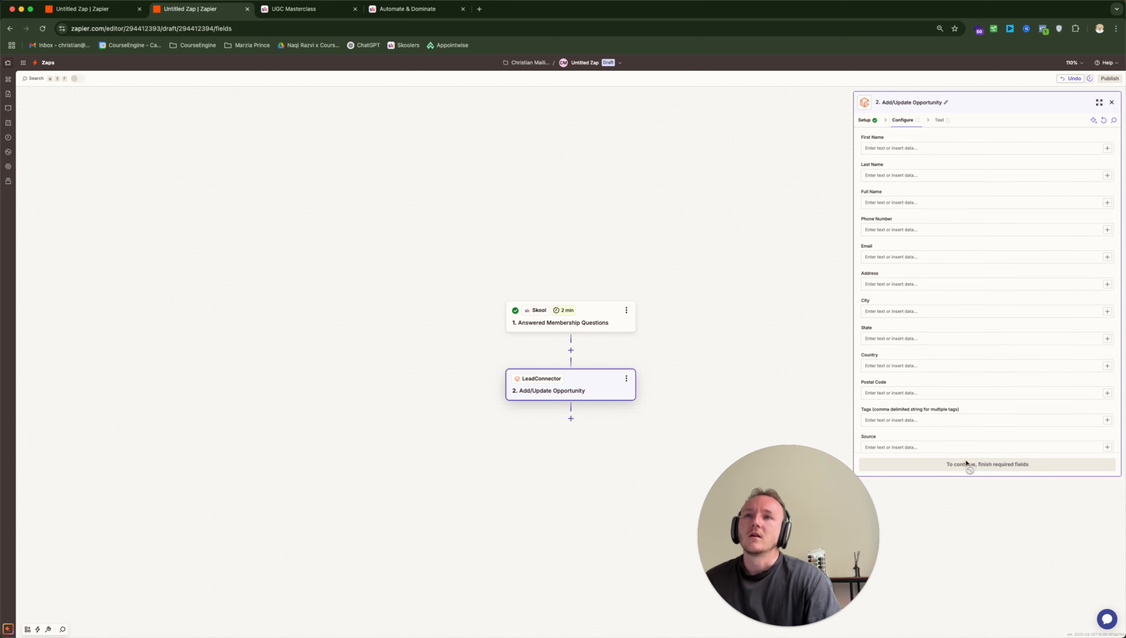
# Map Skool First Name and Last Name into the opportunity's First Name and Last Name fields
pyautogui.click(898, 150)
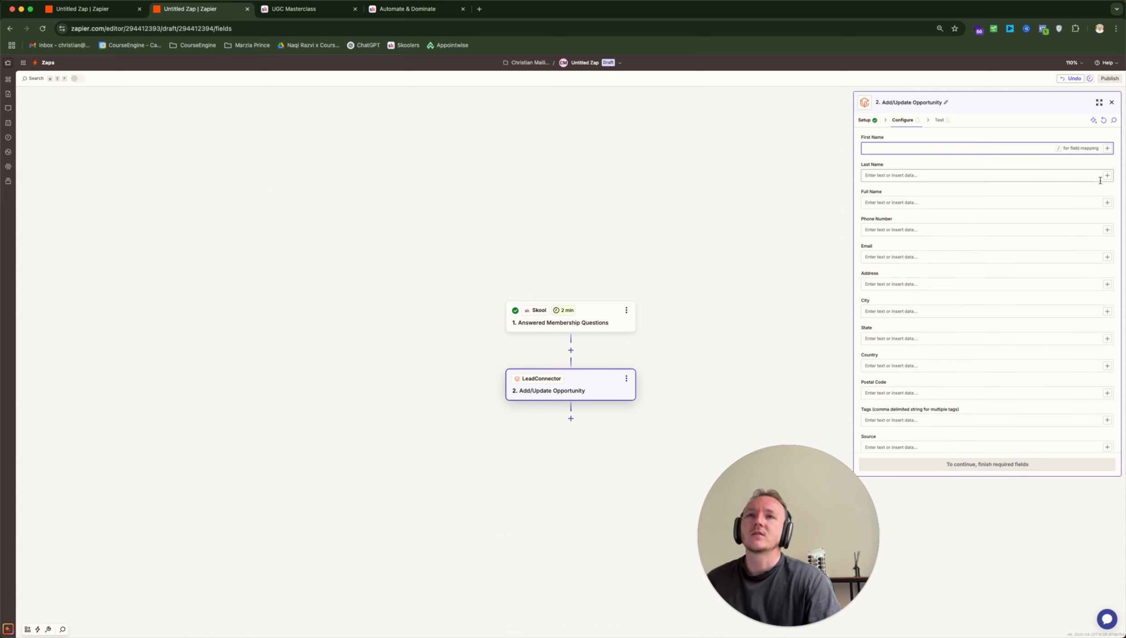
pyautogui.click(1108, 148)
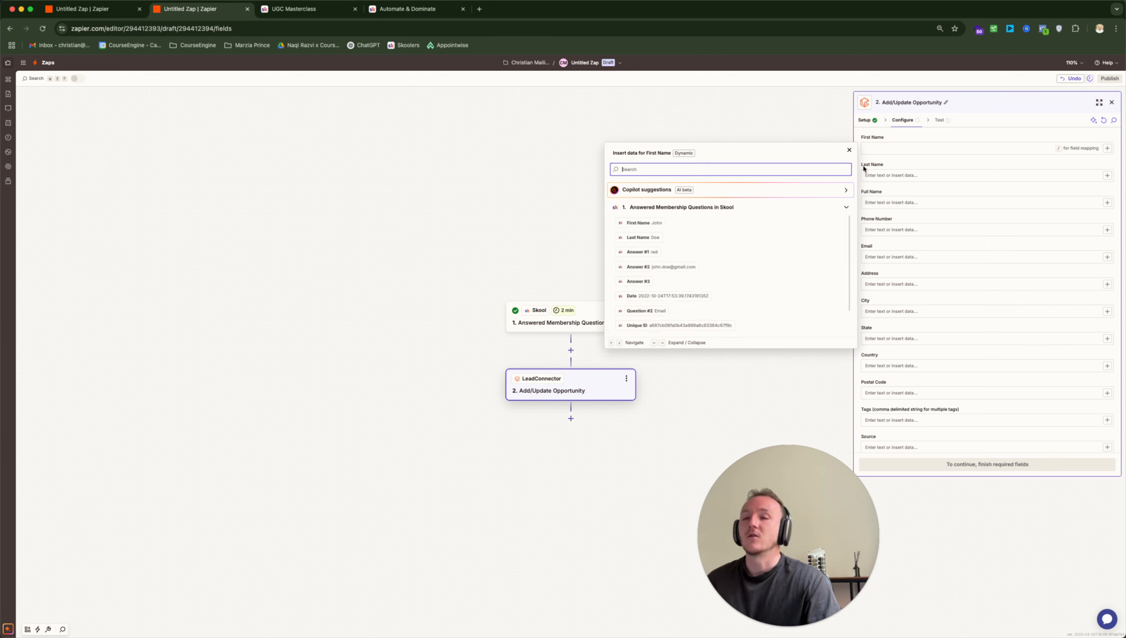
pyautogui.click(641, 223)
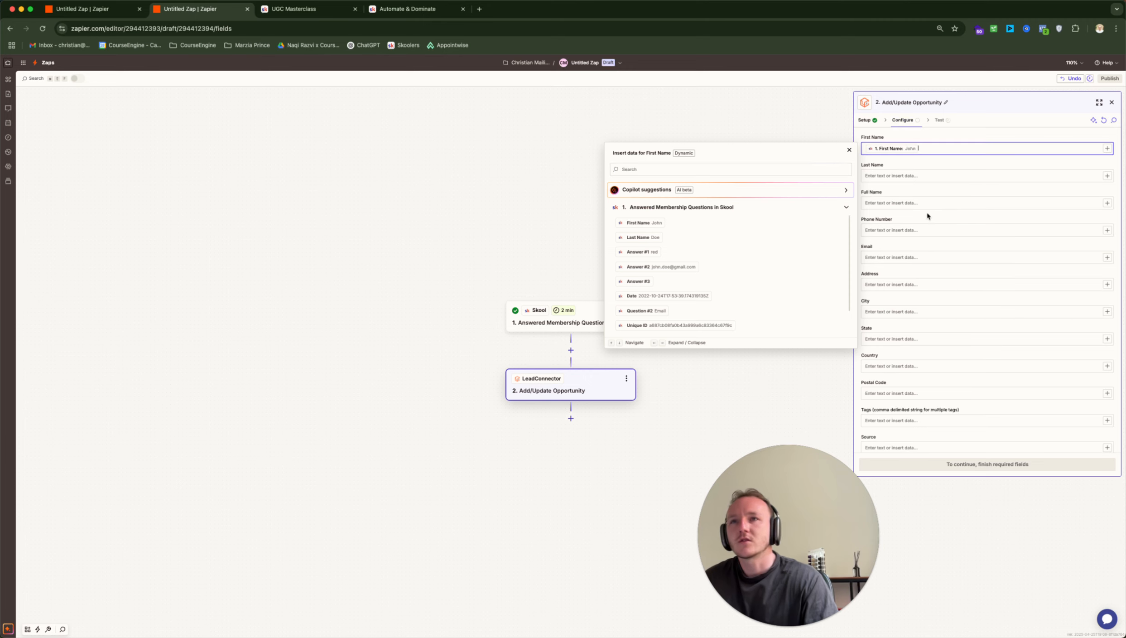
pyautogui.click(936, 177)
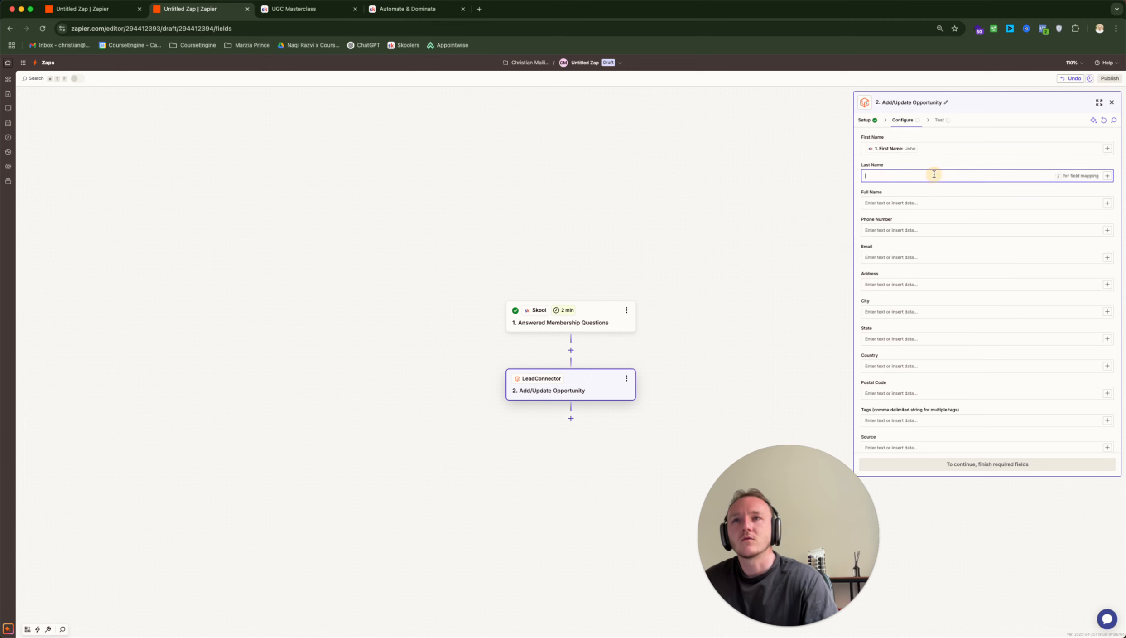
pyautogui.click(1108, 176)
pyautogui.click(641, 265)
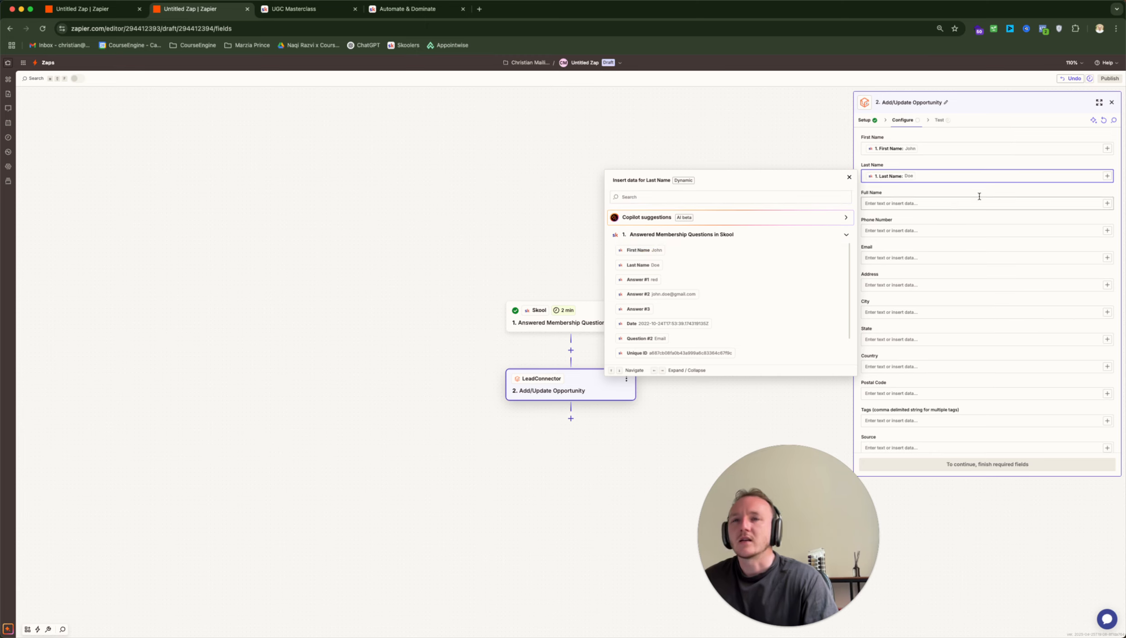
# Map Skool Answer #2, the email answer, into the opportunity's Email field
pyautogui.click(973, 213)
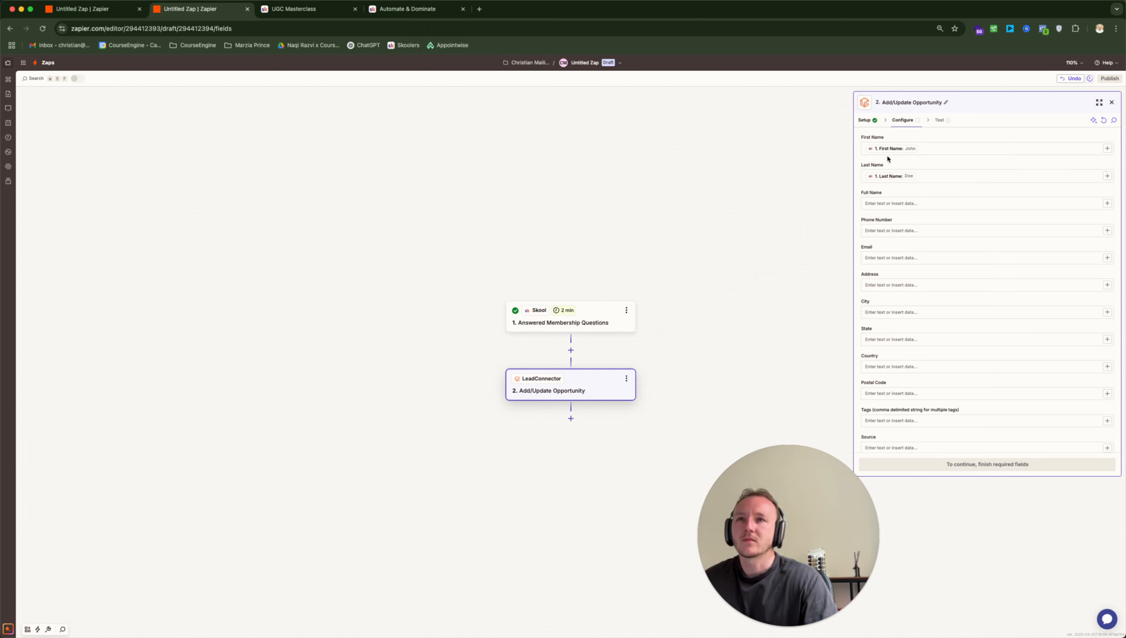
pyautogui.click(1109, 259)
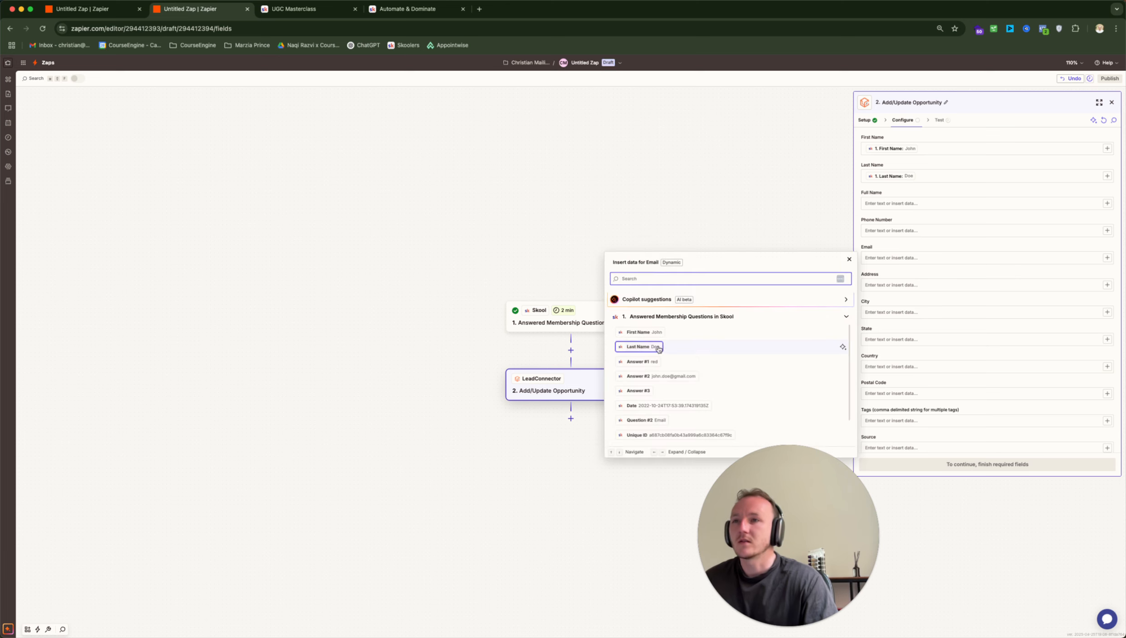
pyautogui.click(663, 377)
pyautogui.click(956, 237)
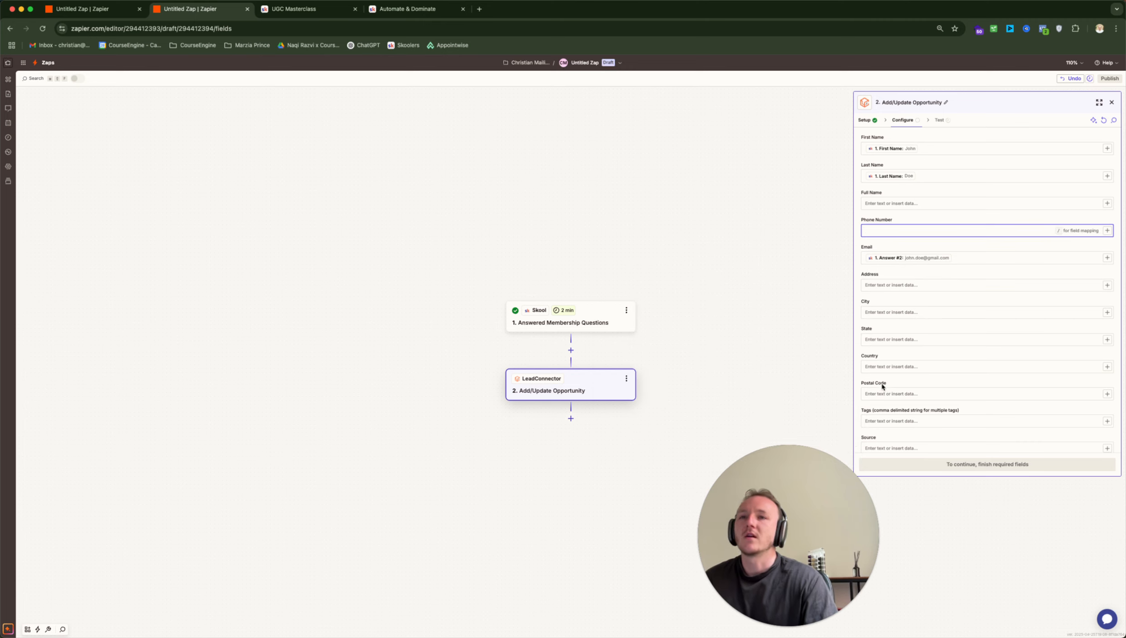
pyautogui.scroll(-2, 935, 324)
pyautogui.scroll(-2, 935, 324)
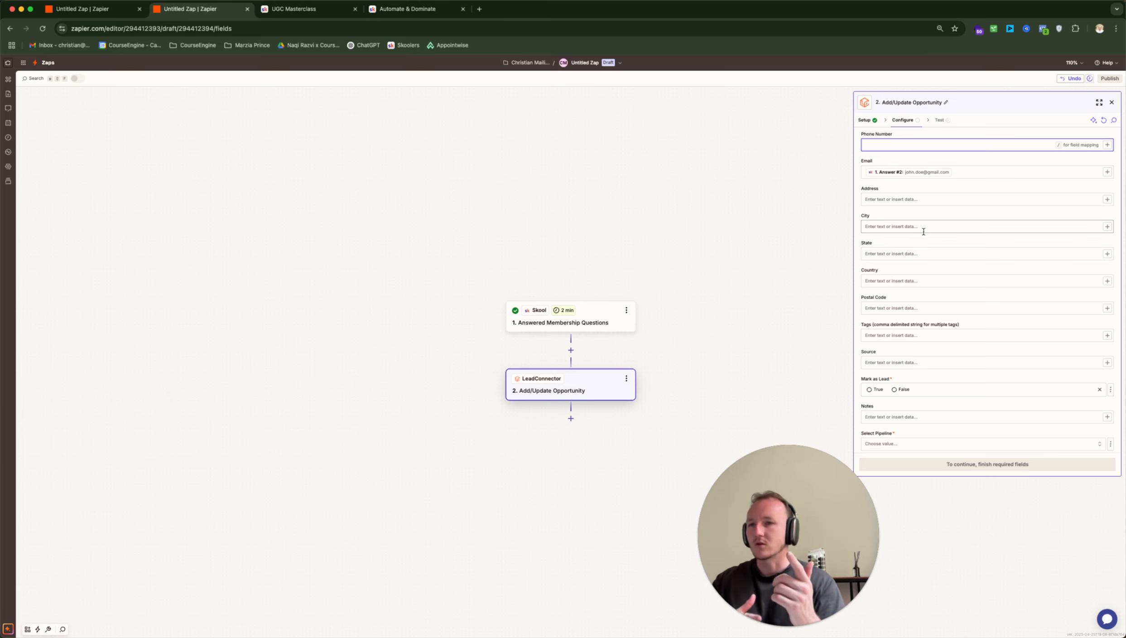
pyautogui.scroll(-3, 948, 316)
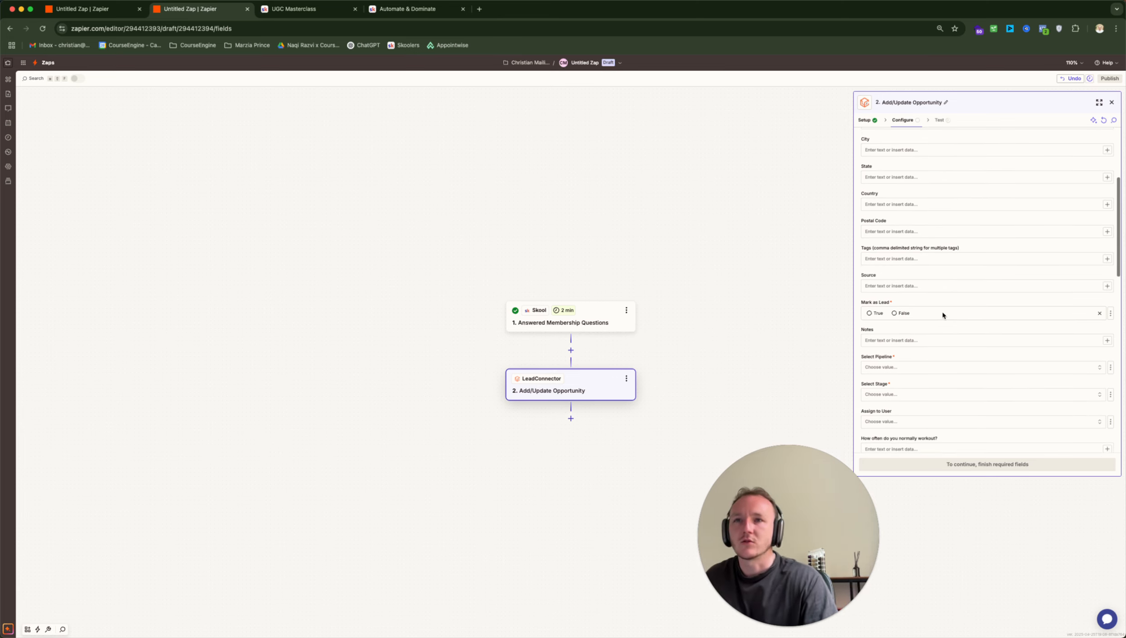
# Set Mark as Lead to True, pipeline to Sales Pipeline, and stage to Call Booked
pyautogui.click(874, 313)
pyautogui.scroll(-3, 952, 274)
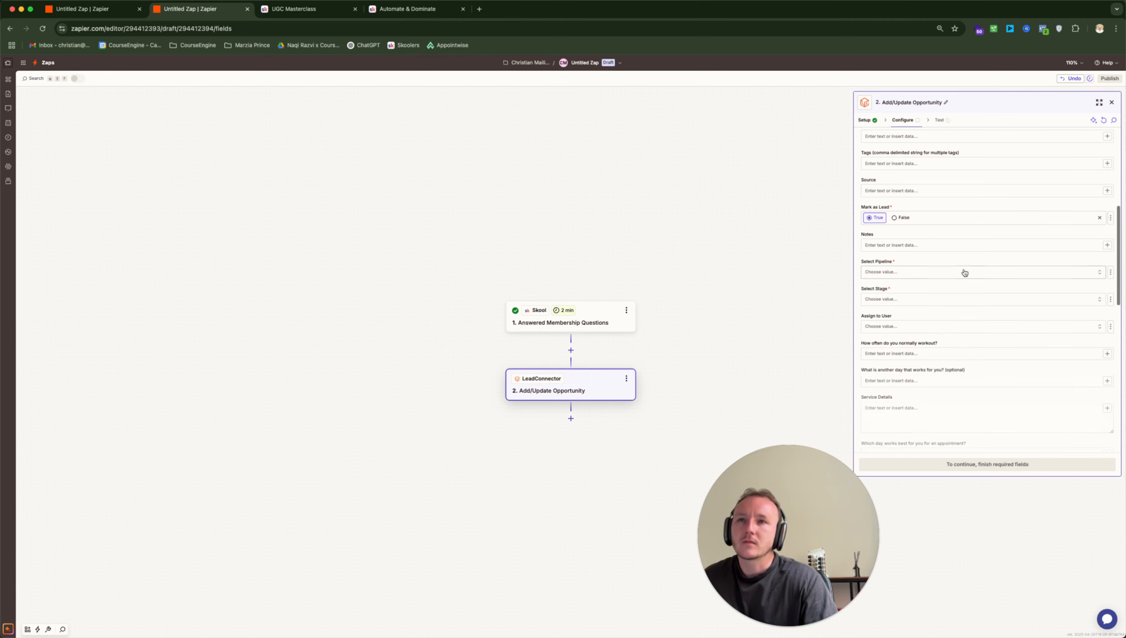
pyautogui.click(944, 272)
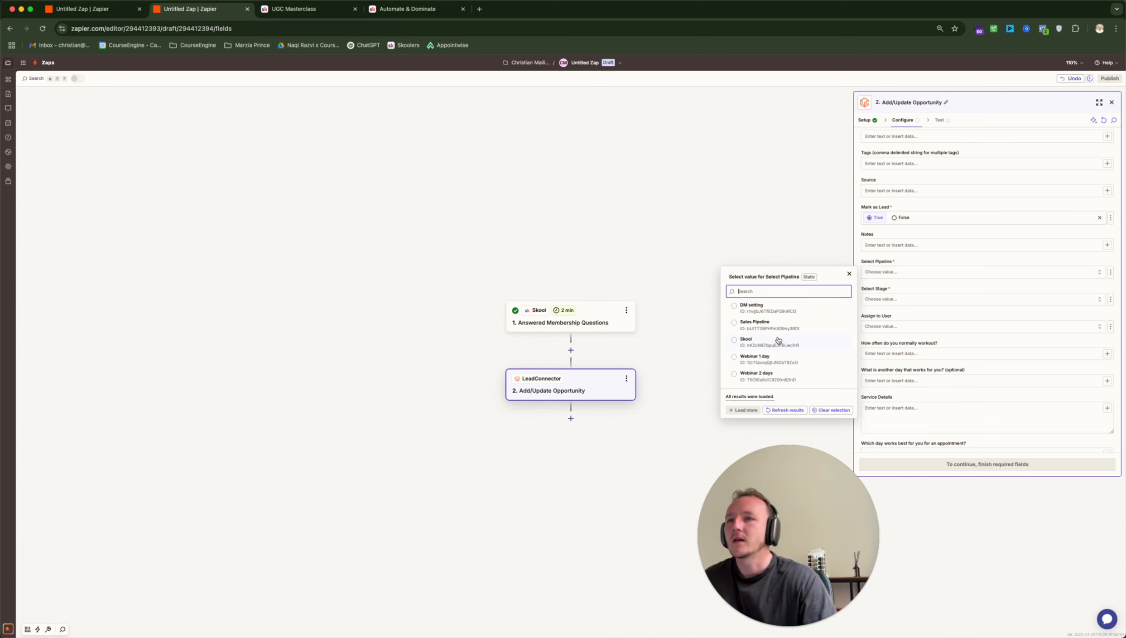
pyautogui.click(794, 326)
pyautogui.click(923, 301)
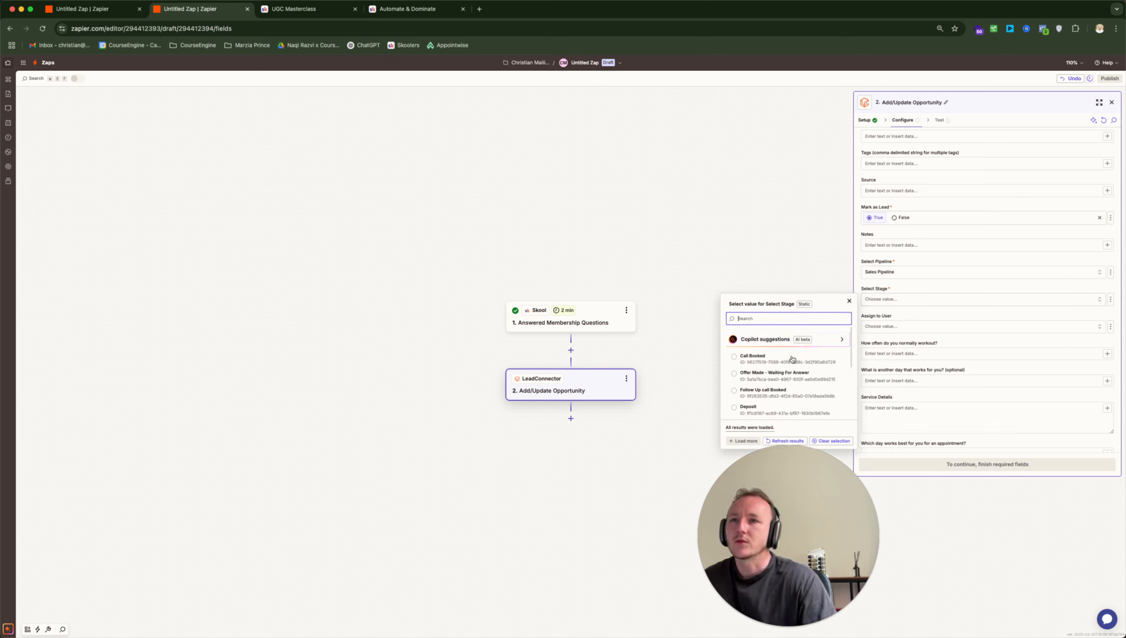
pyautogui.click(788, 360)
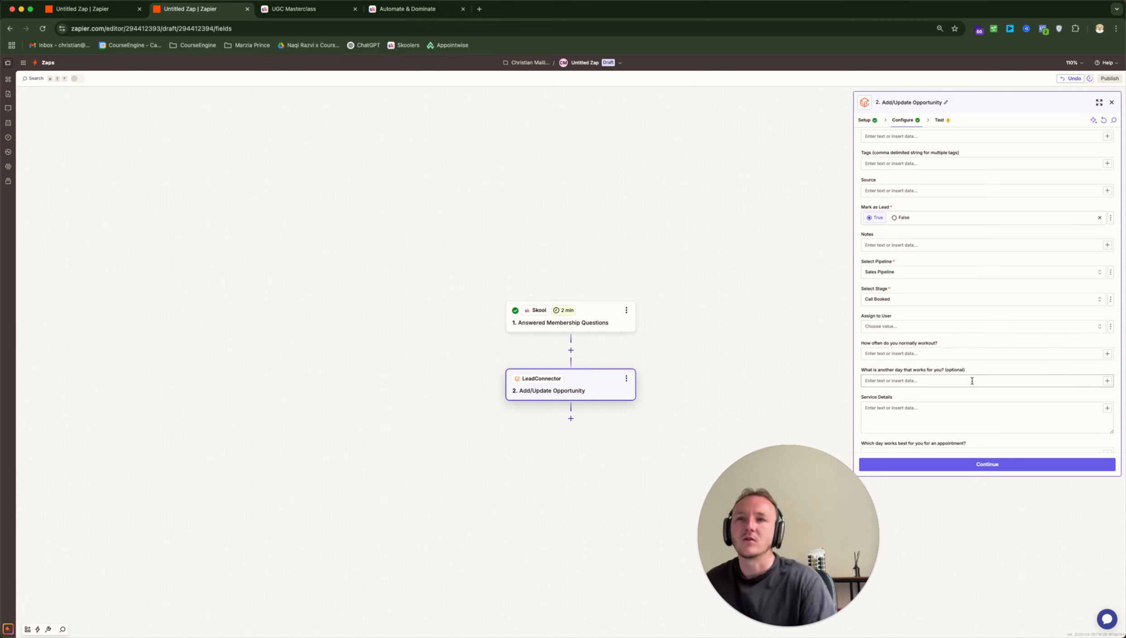
# Skip the LeadConnector step's test and close its details panel
pyautogui.scroll(-7, 973, 384)
pyautogui.scroll(-4, 973, 384)
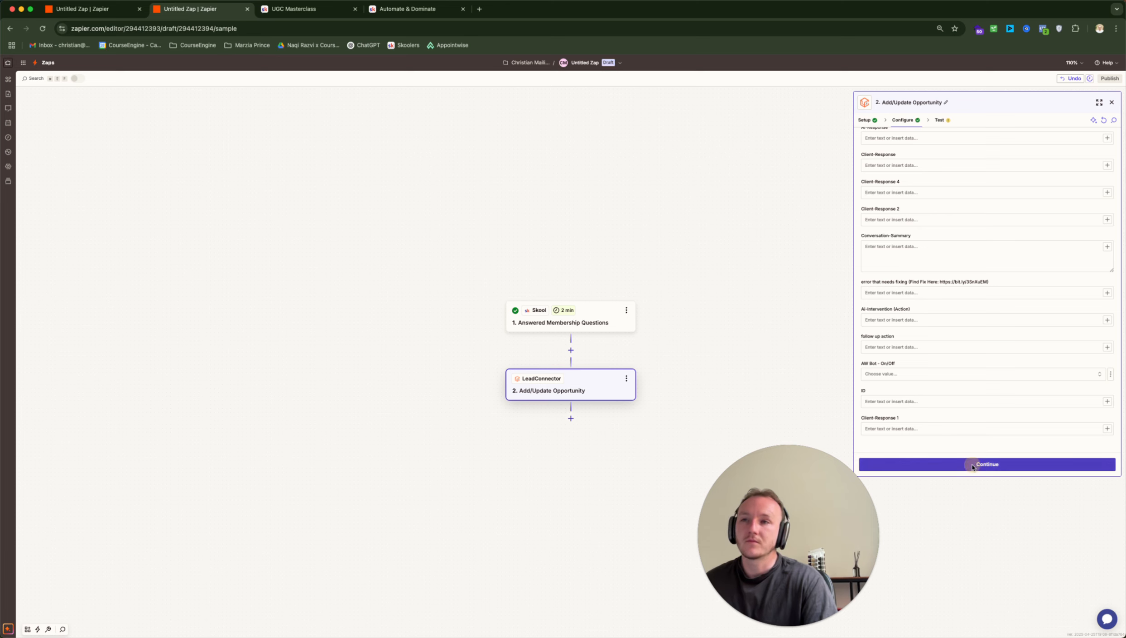
pyautogui.click(973, 465)
pyautogui.click(938, 466)
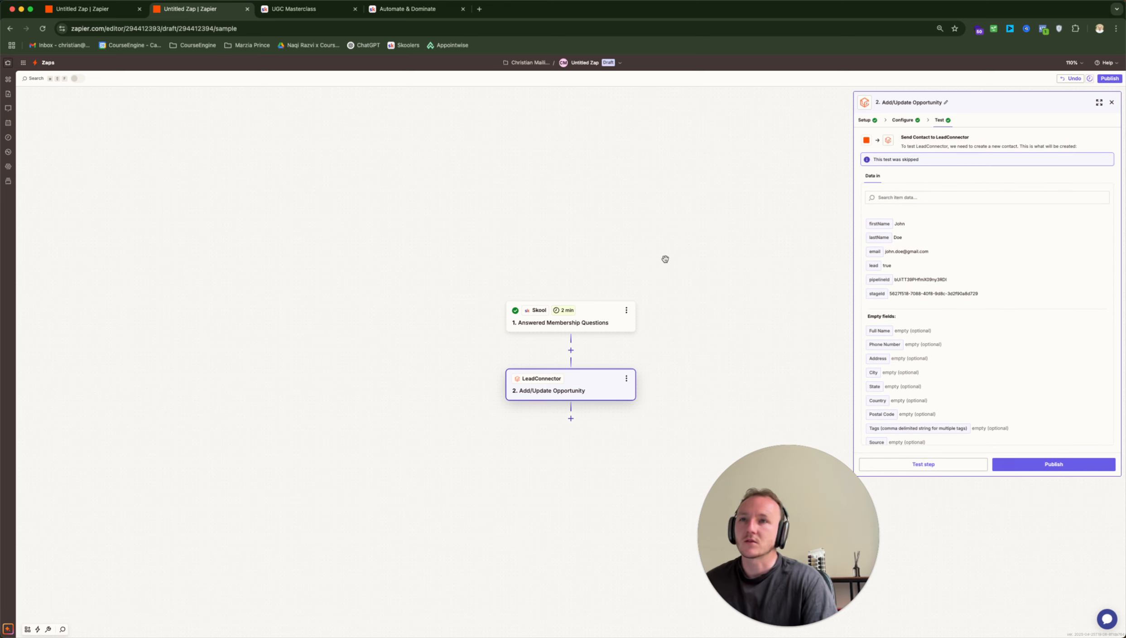
pyautogui.click(1112, 103)
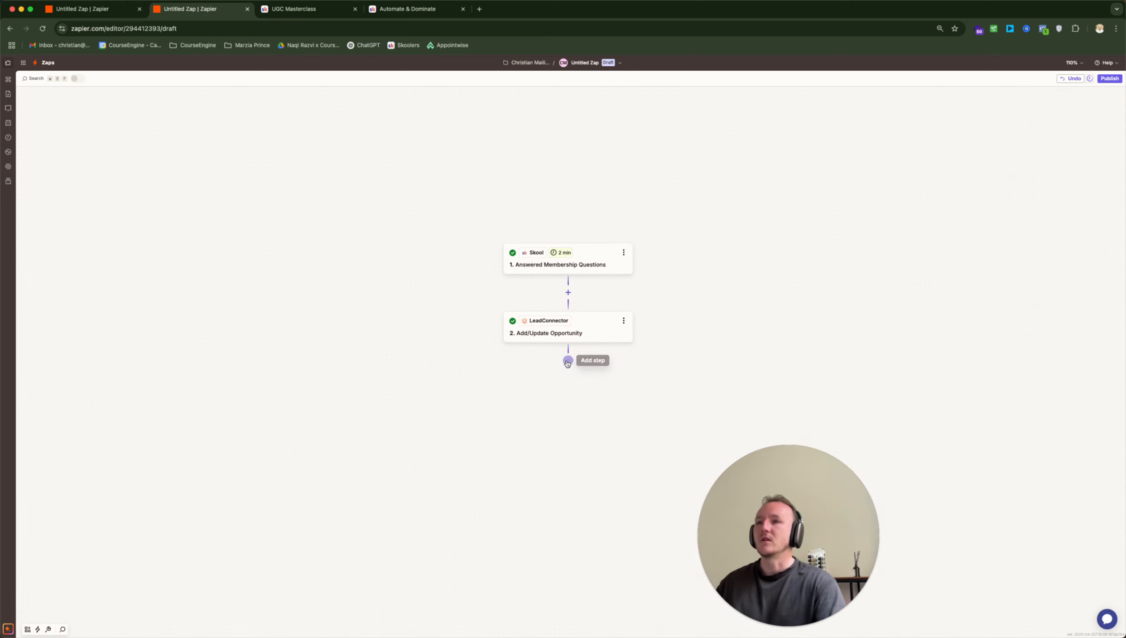
# Add a Slack Send Channel Message step after LeadConnector, using the first connected Slack account
pyautogui.click(570, 361)
pyautogui.write('slack')
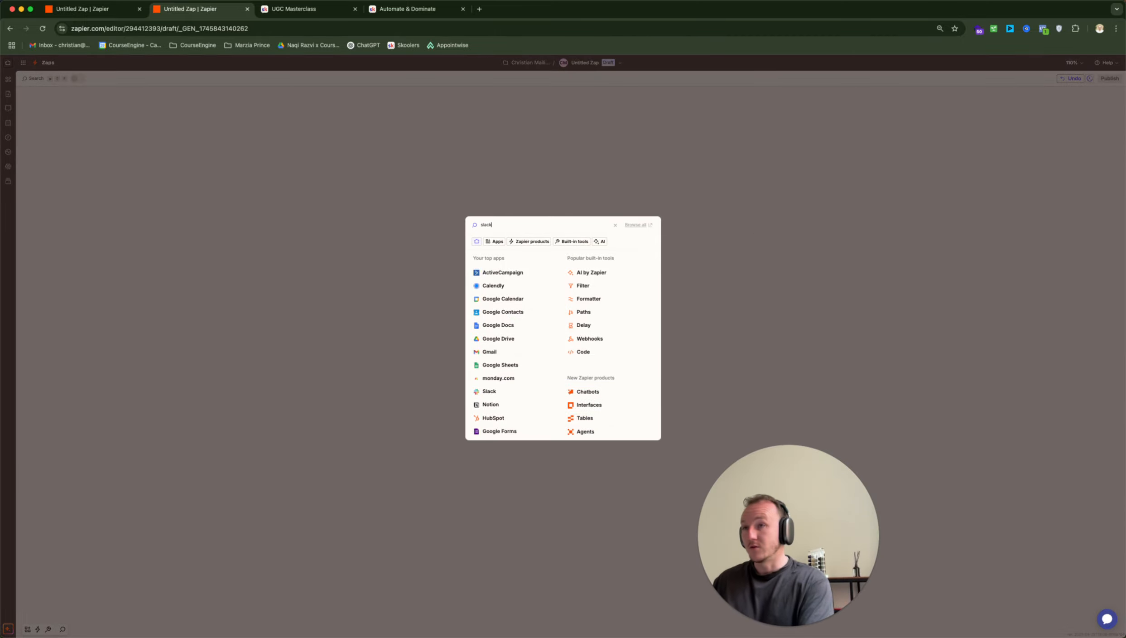
pyautogui.click(489, 244)
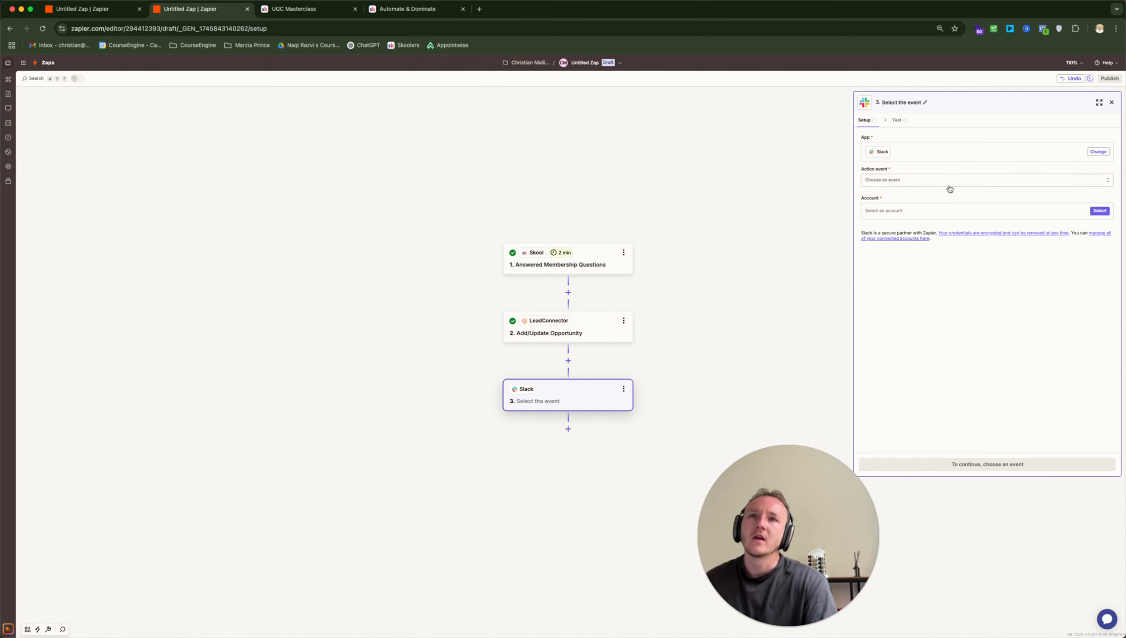
pyautogui.click(960, 178)
pyautogui.scroll(-5, 791, 249)
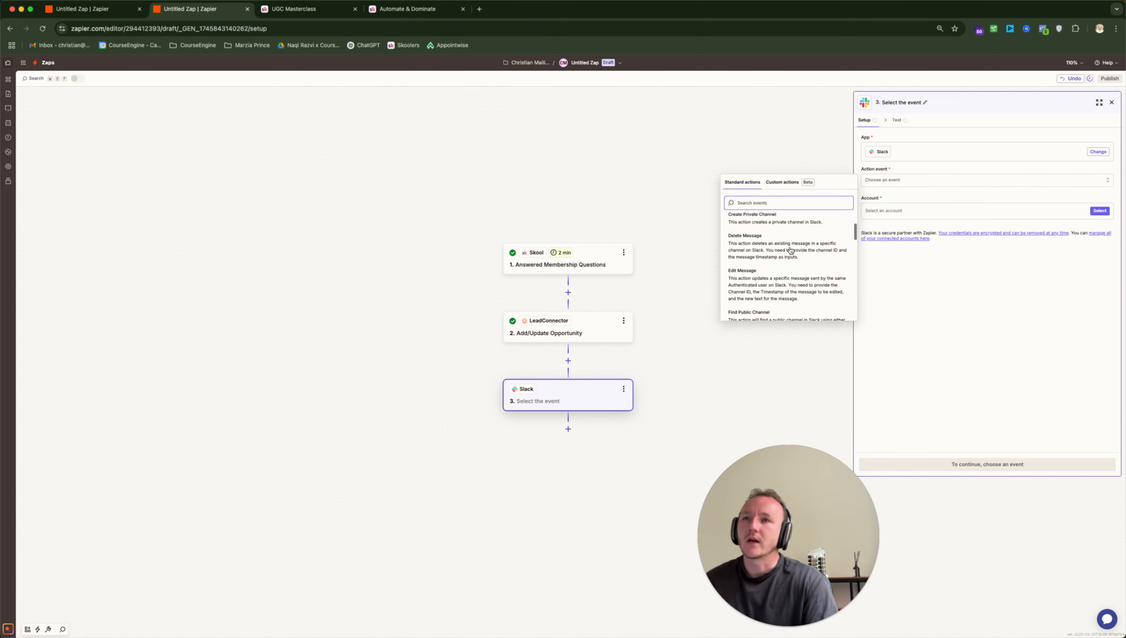
pyautogui.scroll(-5, 791, 249)
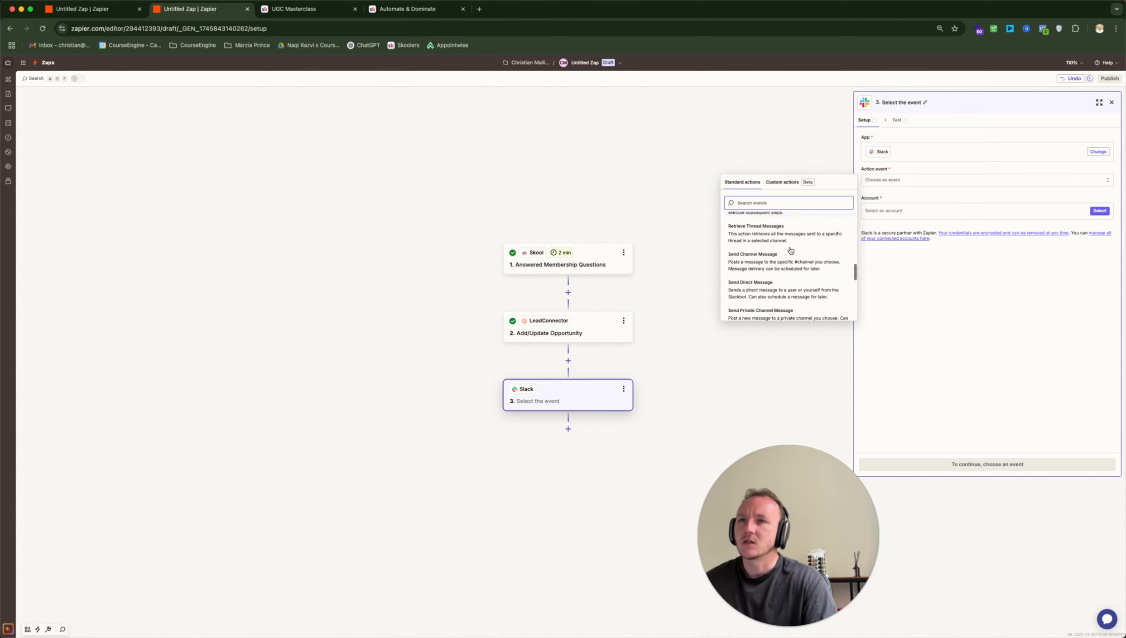
pyautogui.click(784, 235)
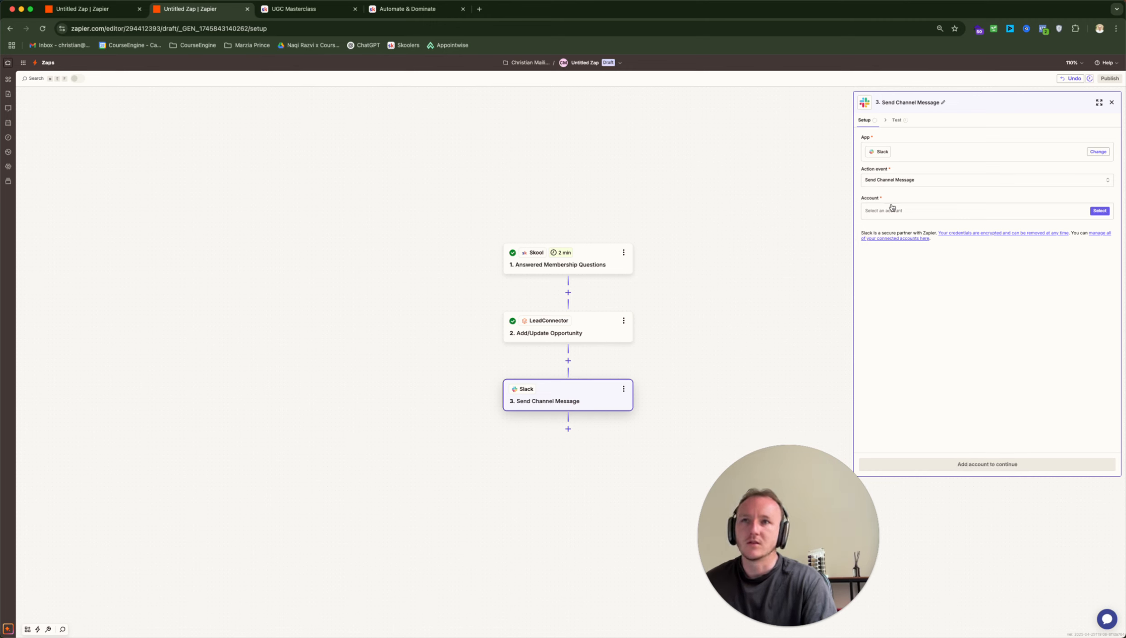
pyautogui.click(1034, 210)
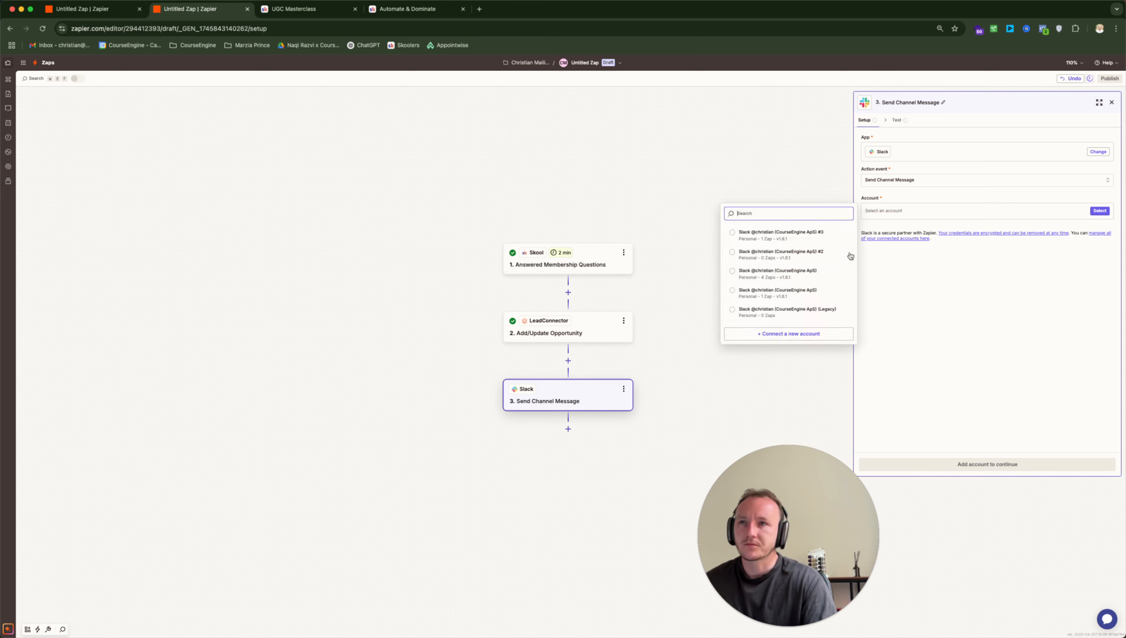
pyautogui.click(804, 235)
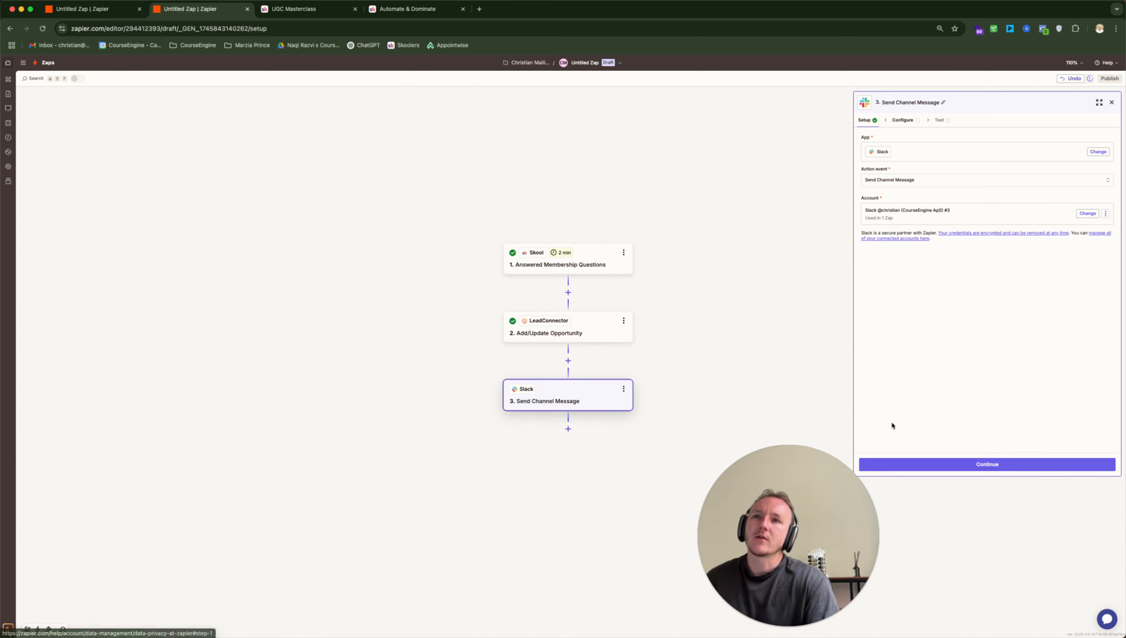
pyautogui.click(966, 463)
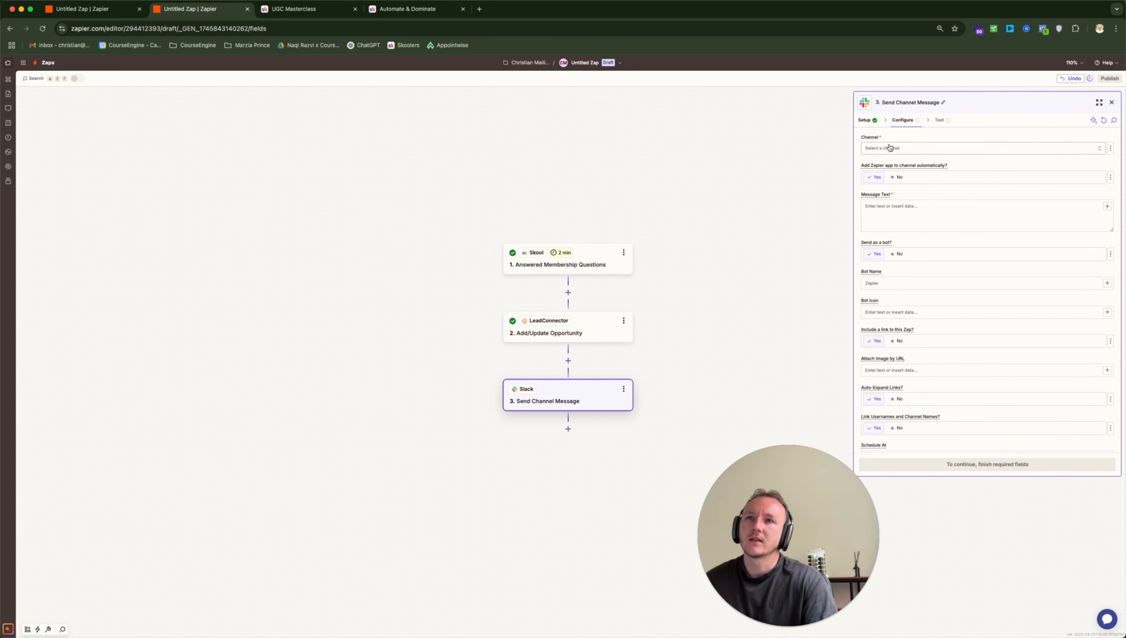
# Post the Slack message to the general channel, starting with 'New Lead has joined our free group'
pyautogui.click(889, 146)
pyautogui.click(762, 207)
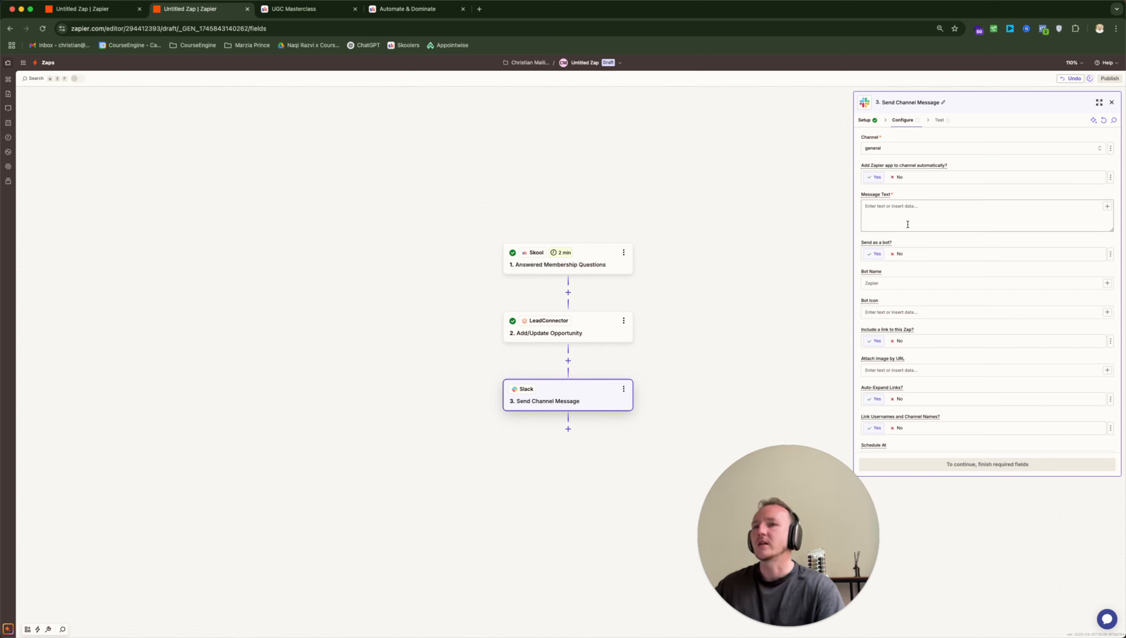
pyautogui.click(938, 225)
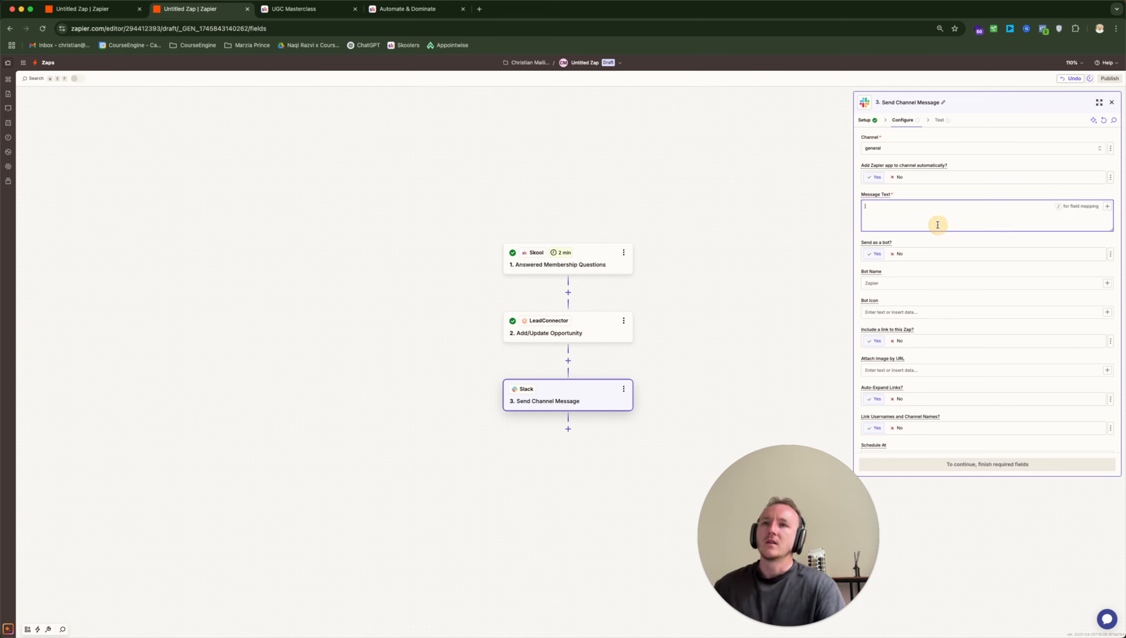
pyautogui.write('Ne')
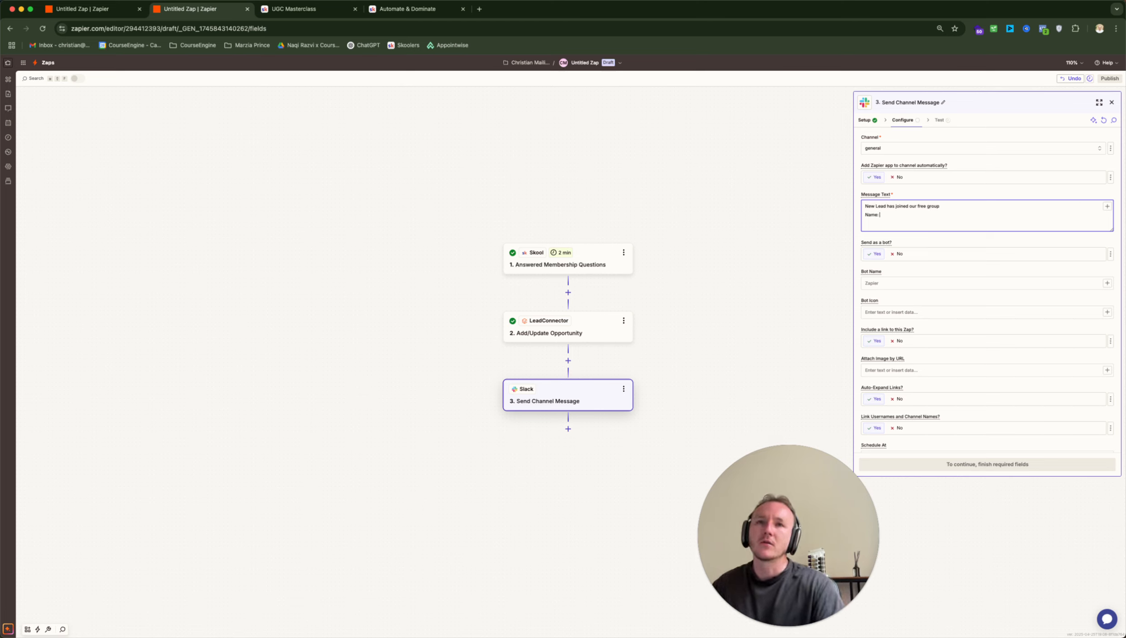
# Insert the Skool First Name, Last Name and Answer #2 email fields into the message
pyautogui.click(1108, 206)
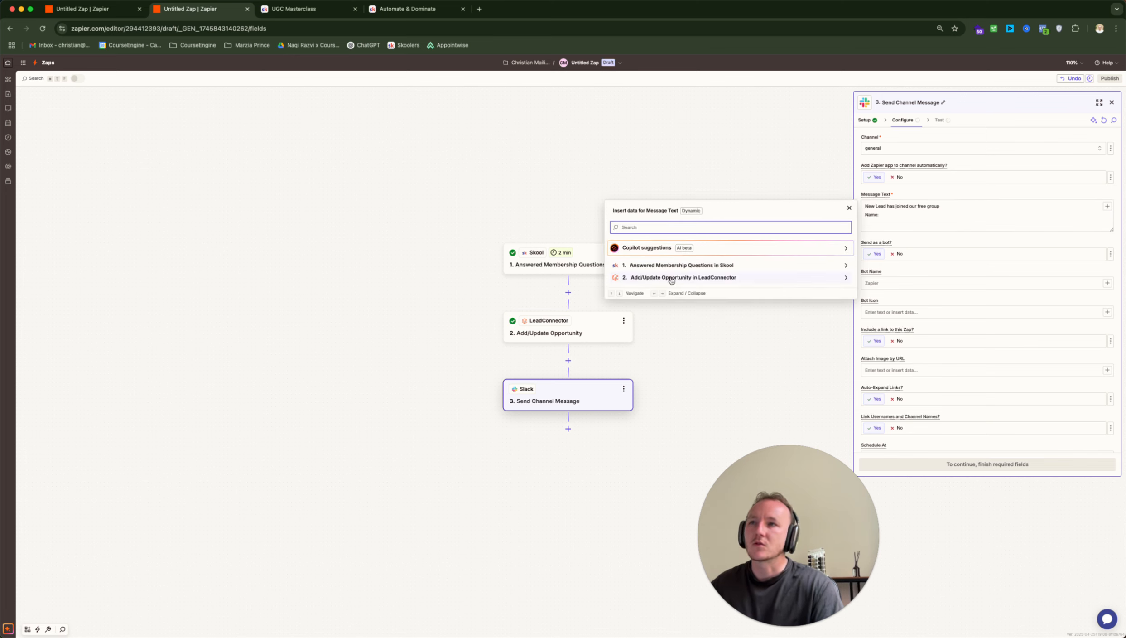
pyautogui.click(707, 265)
pyautogui.click(652, 282)
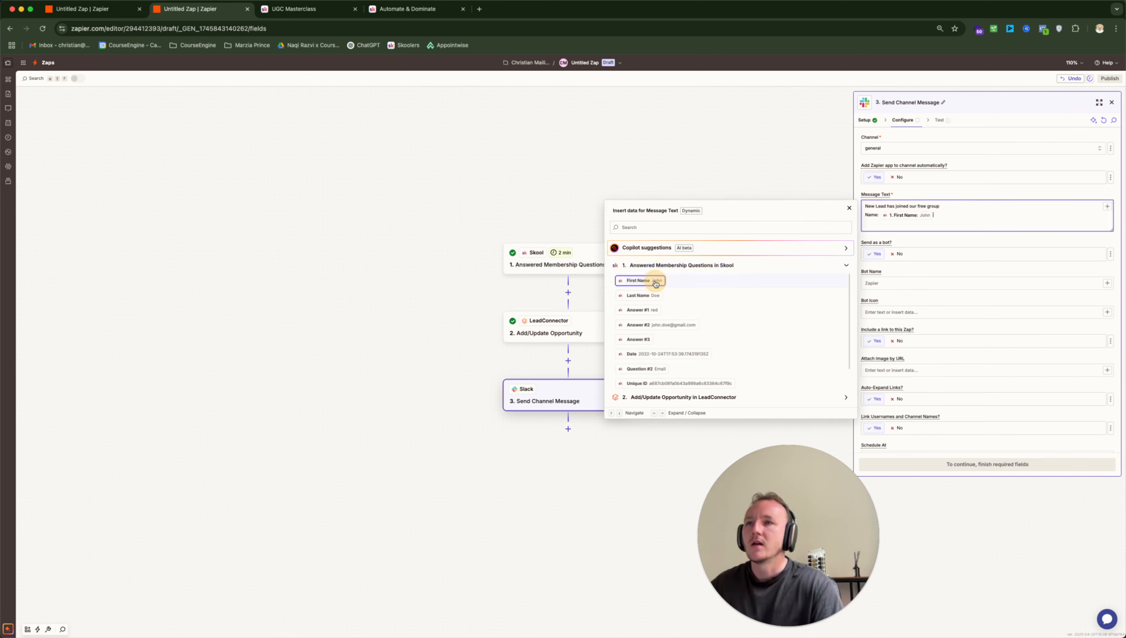
pyautogui.click(647, 296)
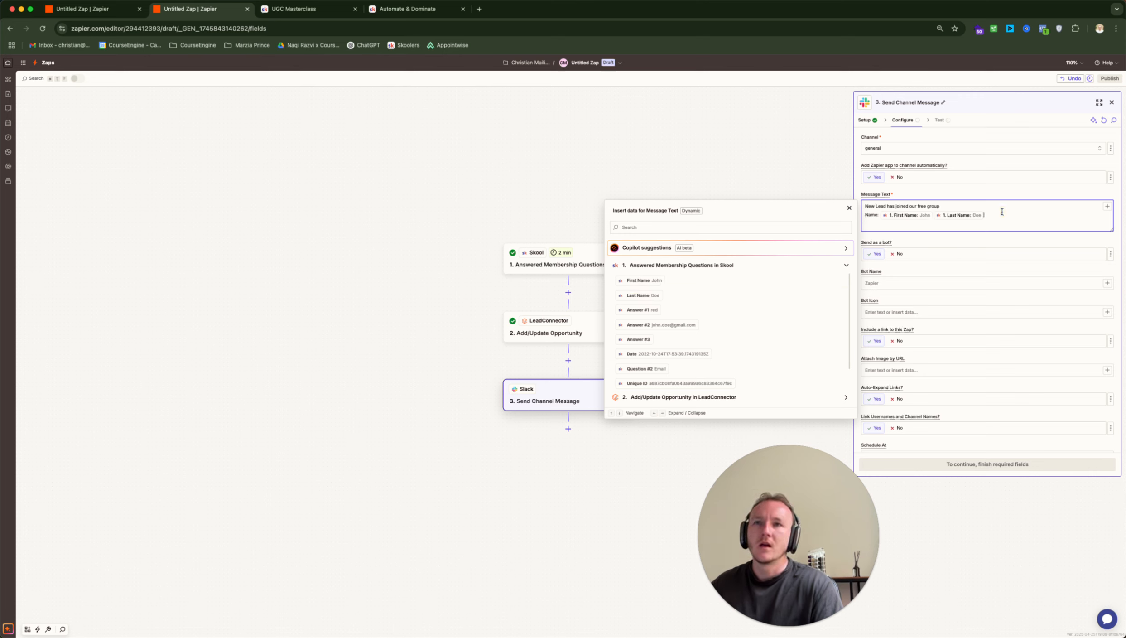
pyautogui.press('Left')
pyautogui.press('Left')
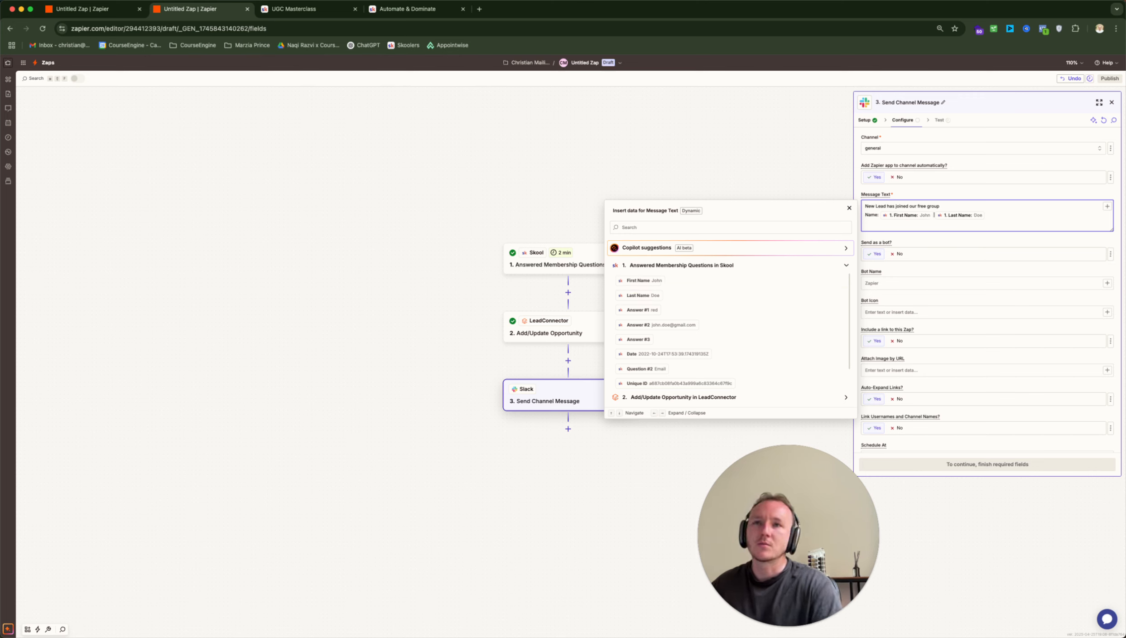
pyautogui.click(1009, 221)
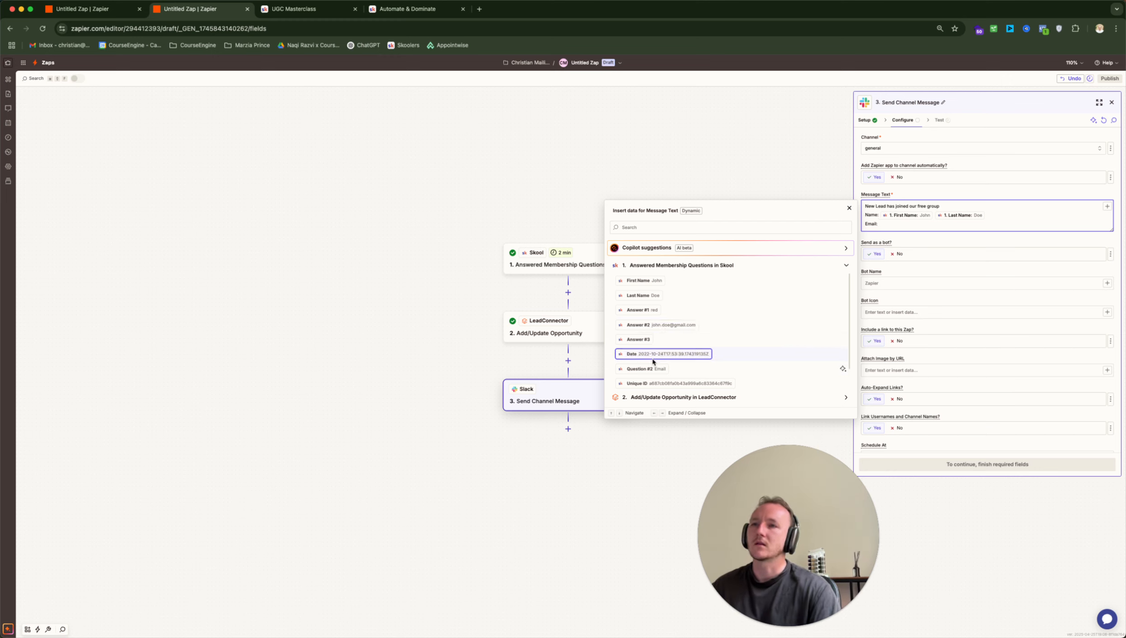
pyautogui.click(668, 324)
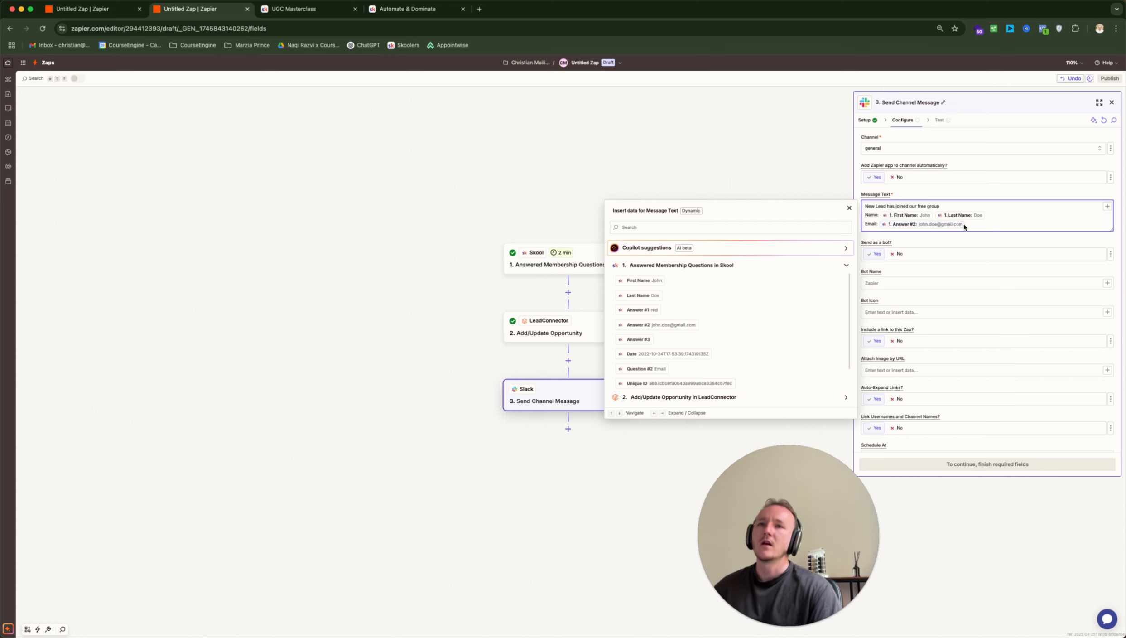
pyautogui.press('Return')
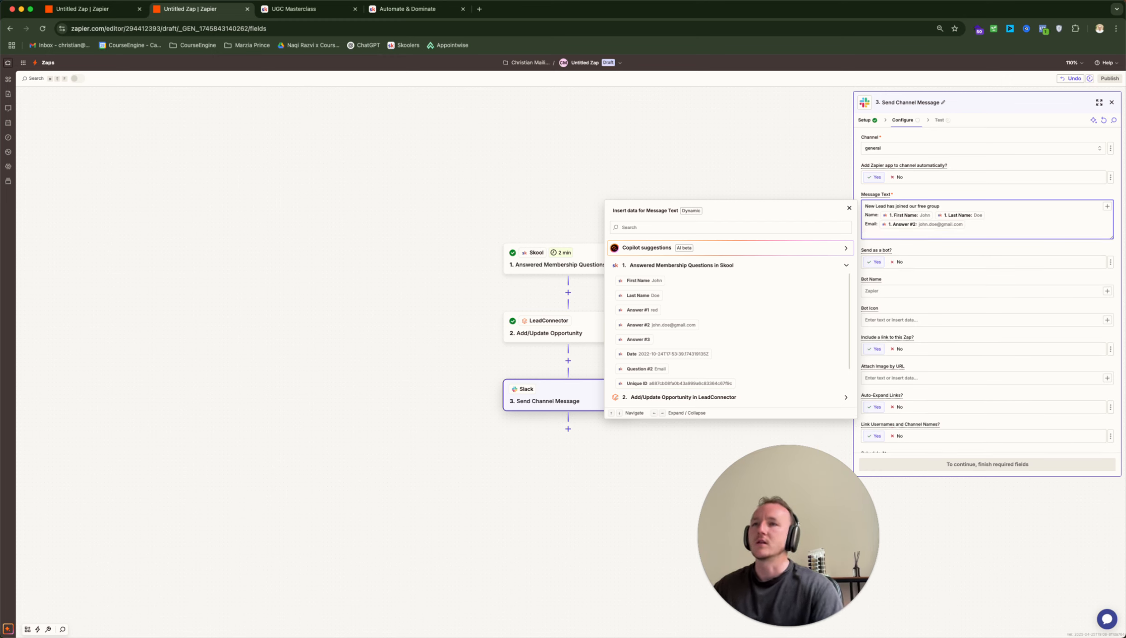
pyautogui.click(933, 248)
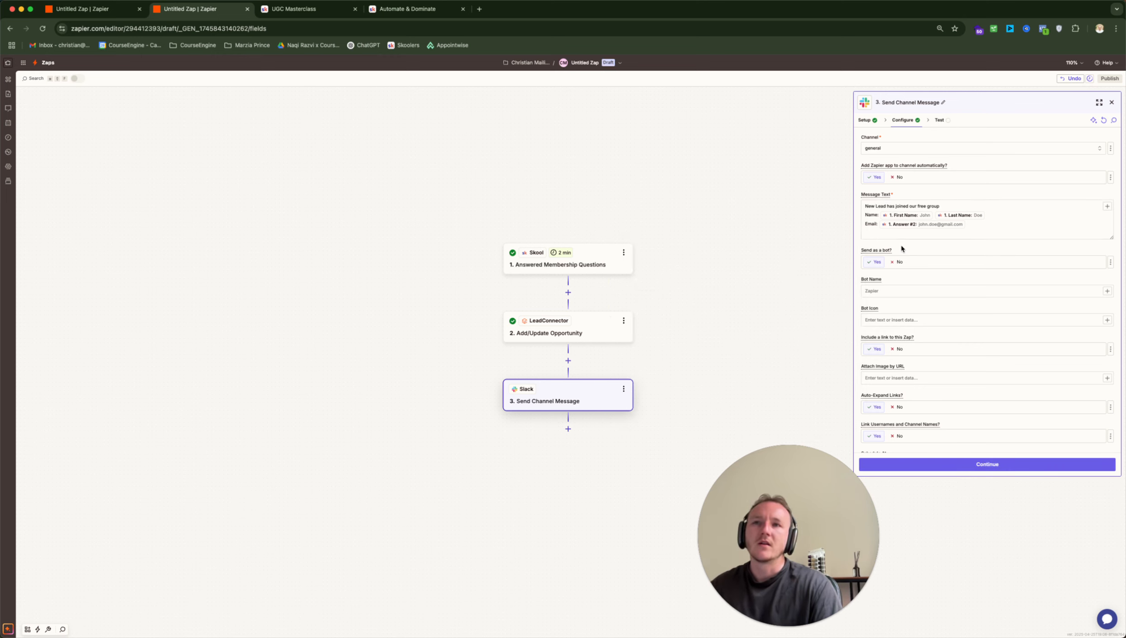
# Set Send as a bot to Yes, keeping the default bot name and icon
pyautogui.scroll(-3, 902, 249)
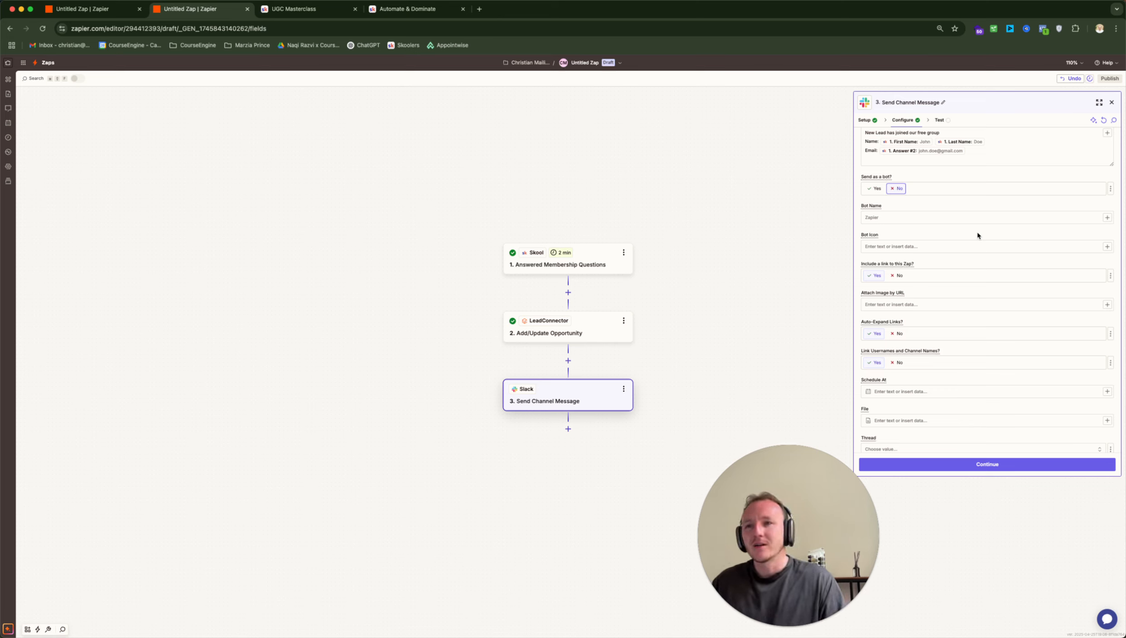
pyautogui.click(874, 188)
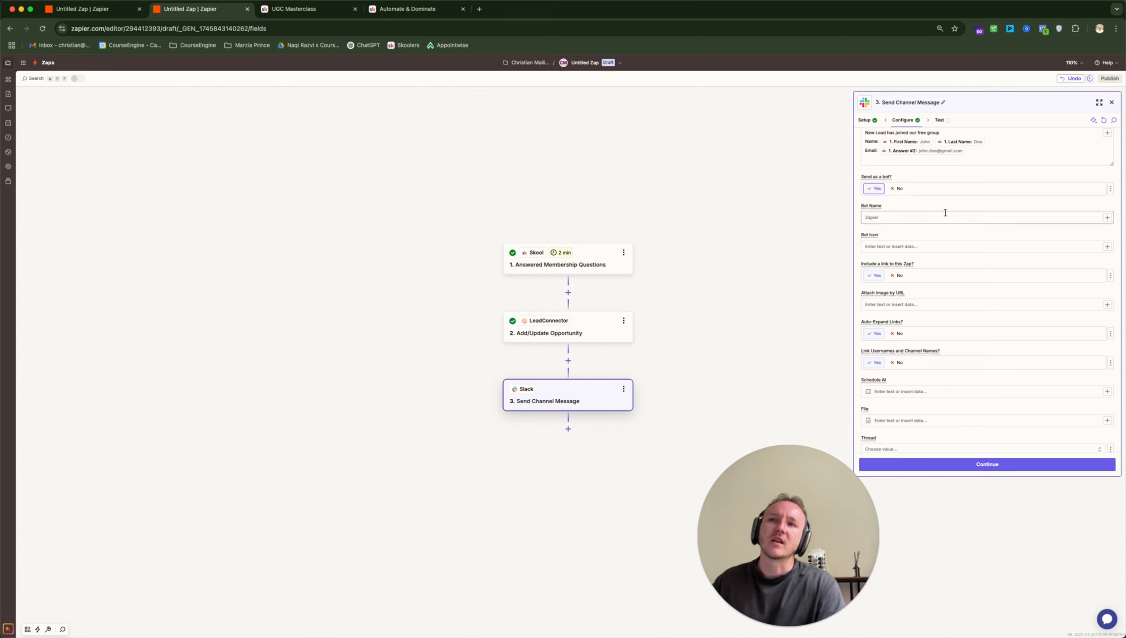
pyautogui.click(915, 215)
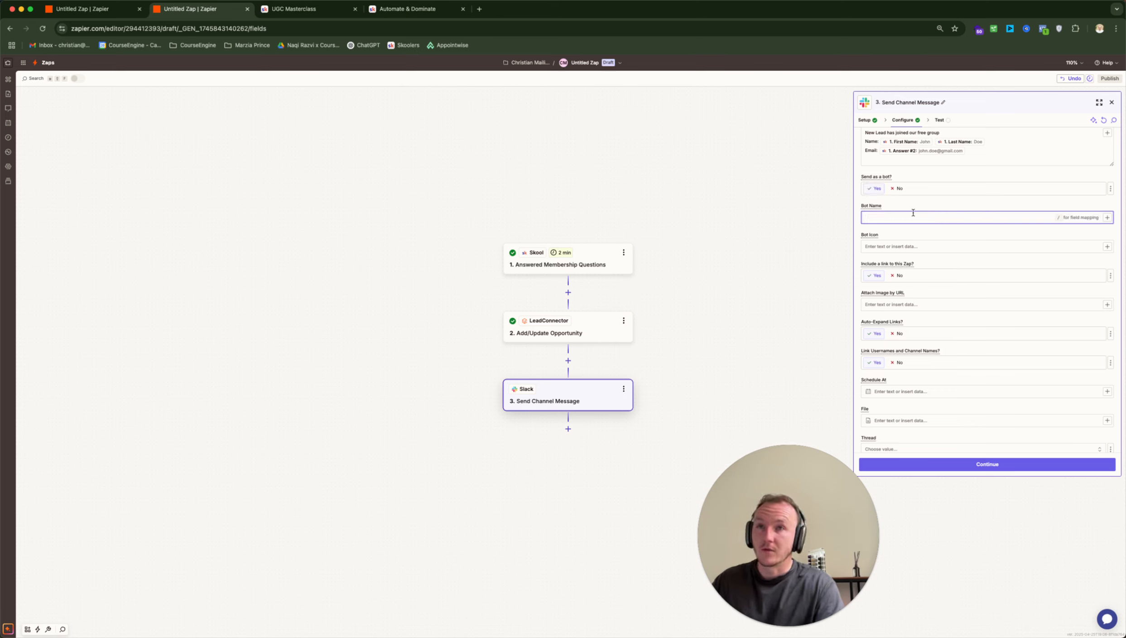
pyautogui.click(890, 245)
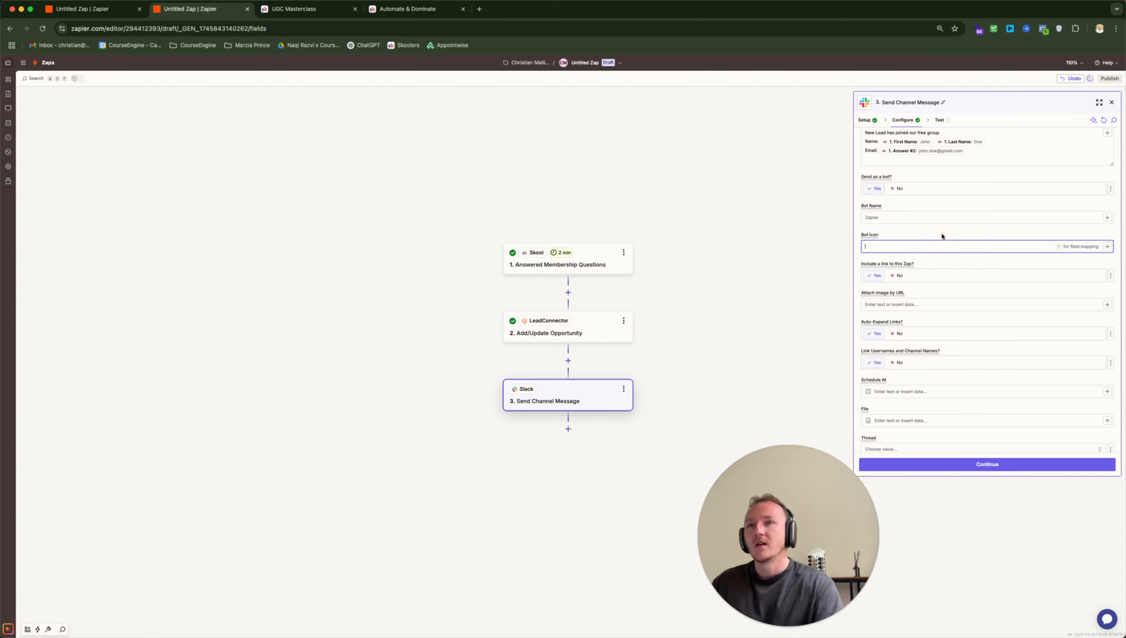
pyautogui.click(876, 218)
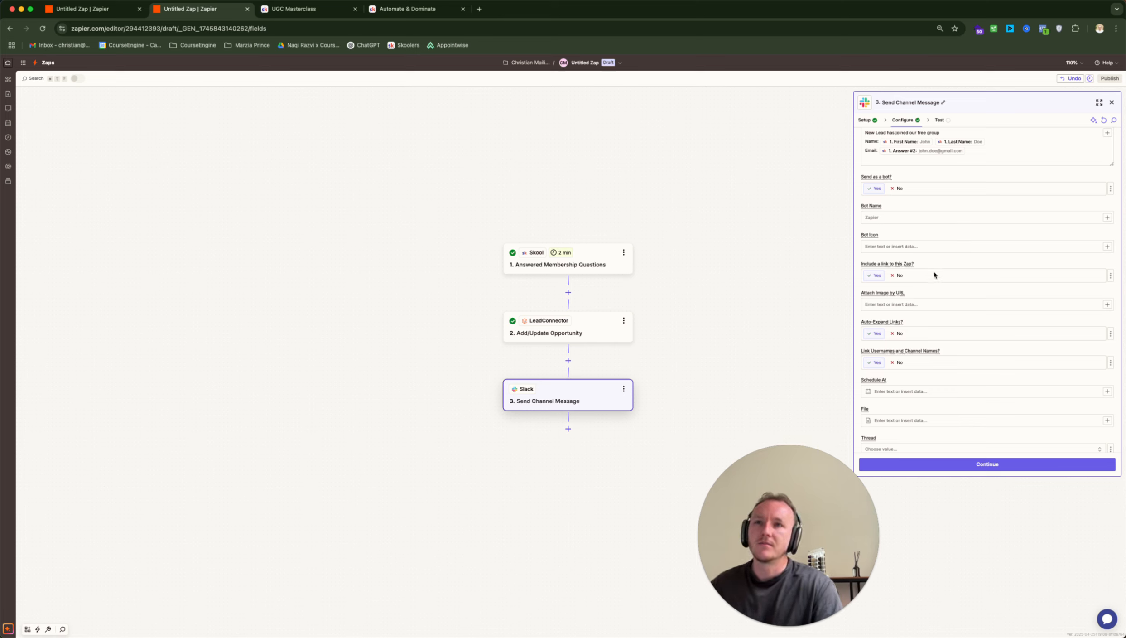
# Set Include a link, Auto-Expand Links and Link Usernames to No, then continue
pyautogui.click(898, 276)
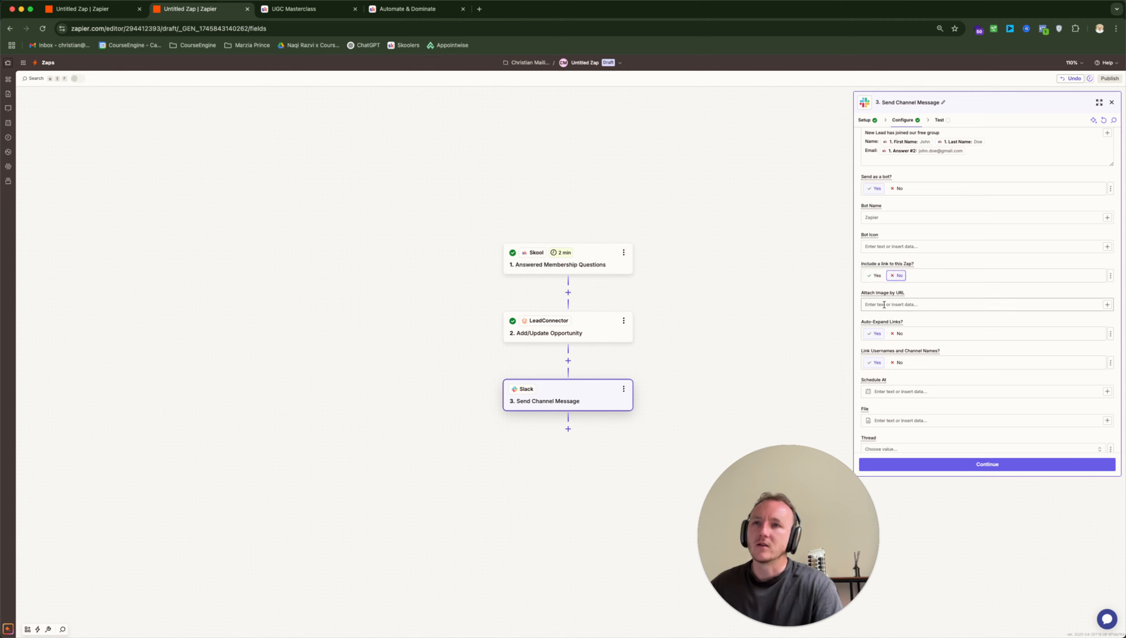
pyautogui.click(898, 333)
pyautogui.click(898, 362)
pyautogui.scroll(-3, 957, 309)
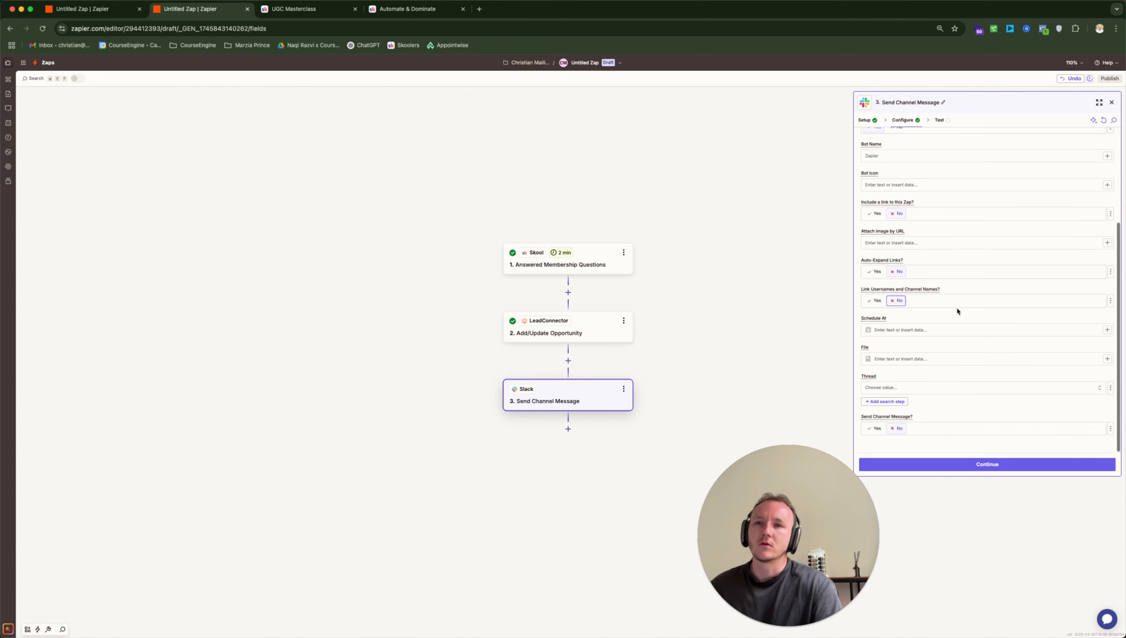
pyautogui.click(962, 464)
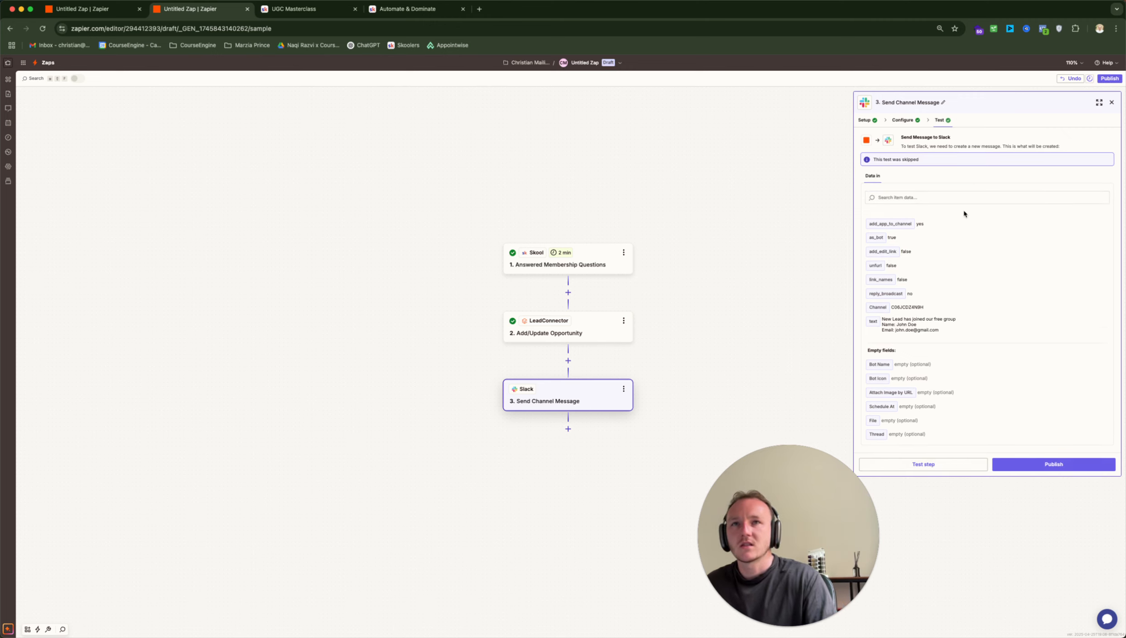
# Close the Send Channel Message panel to return to the Zap canvas
pyautogui.click(1112, 102)
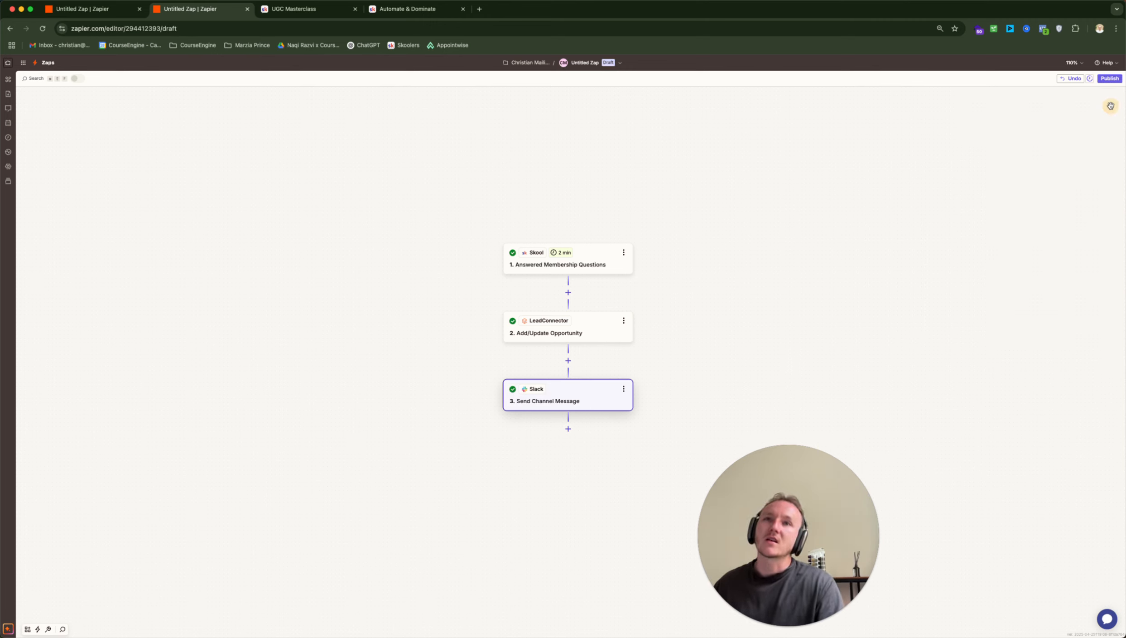